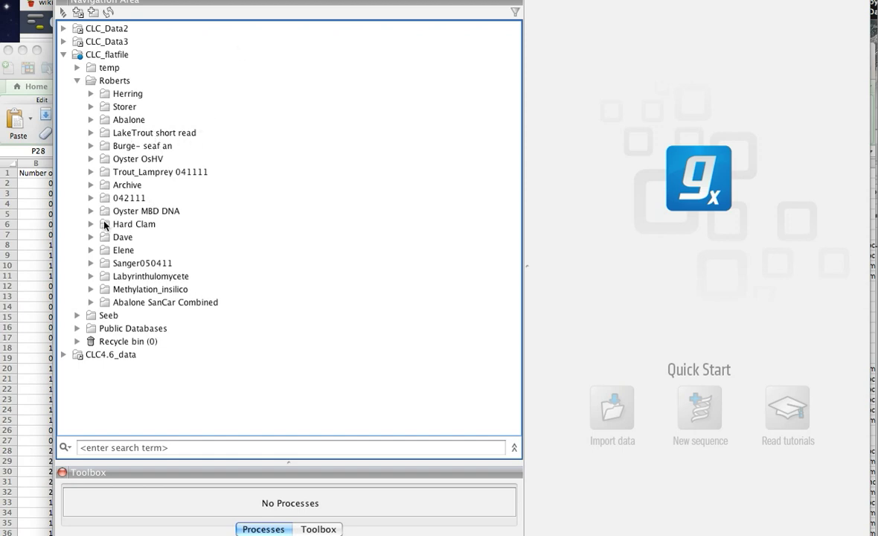
# Expand the Abalone SanCar Combined folder and its de novo subfolder, and select the Consensus_SanCar_5854 sequence list
pyautogui.click(89, 303)
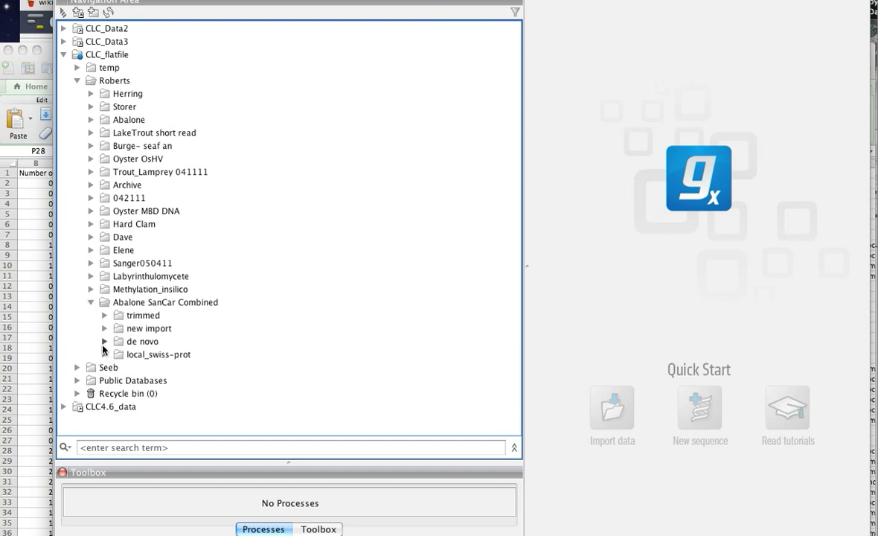
pyautogui.click(105, 341)
pyautogui.scroll(-1, 102, 324)
pyautogui.click(212, 355)
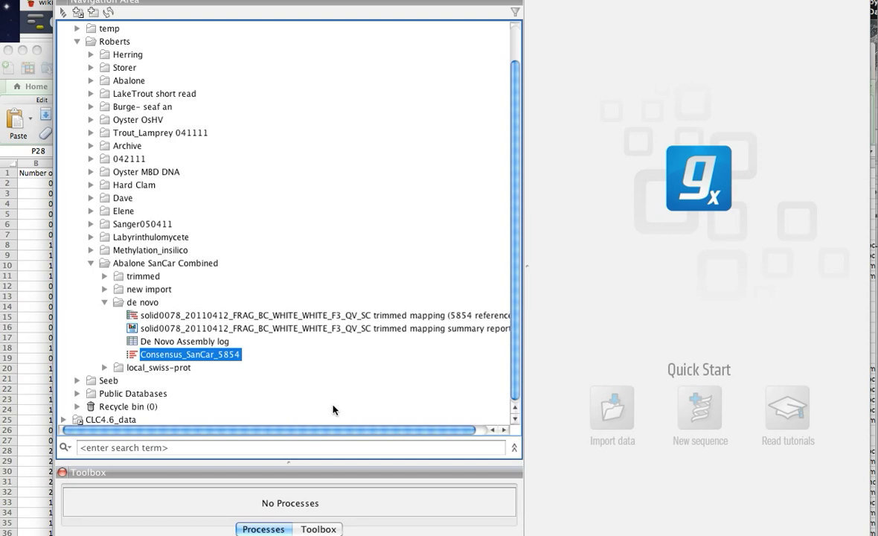
# Create a folder named RNA-seq inside Abalone SanCar Combined
pyautogui.click(189, 265)
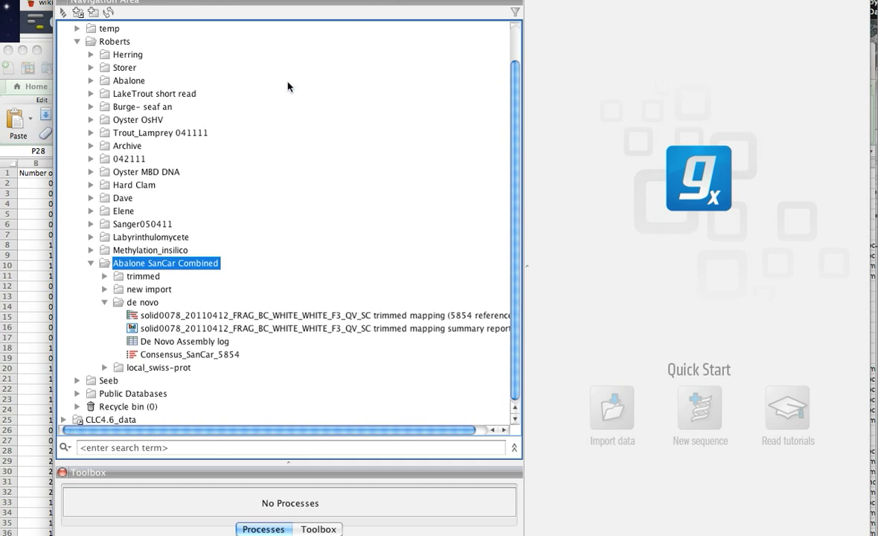
pyautogui.click(94, 13)
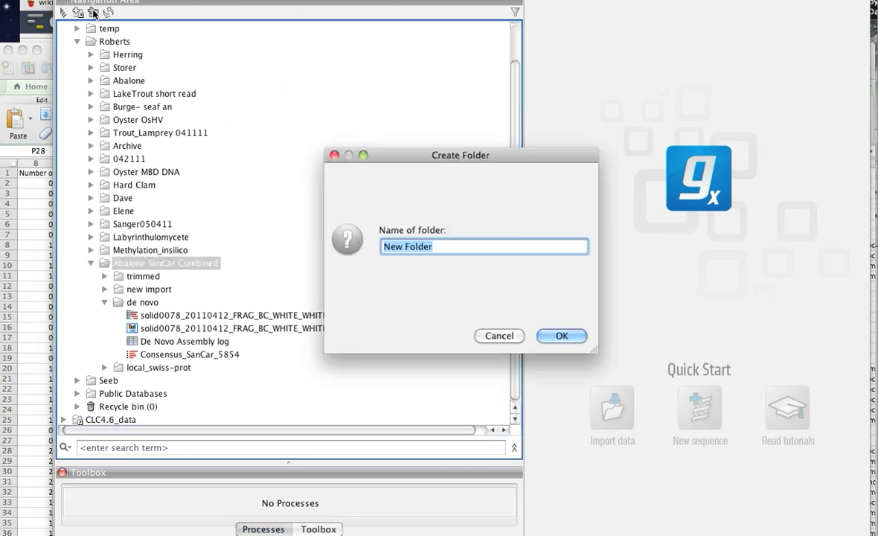
pyautogui.write('RBNA-seq')
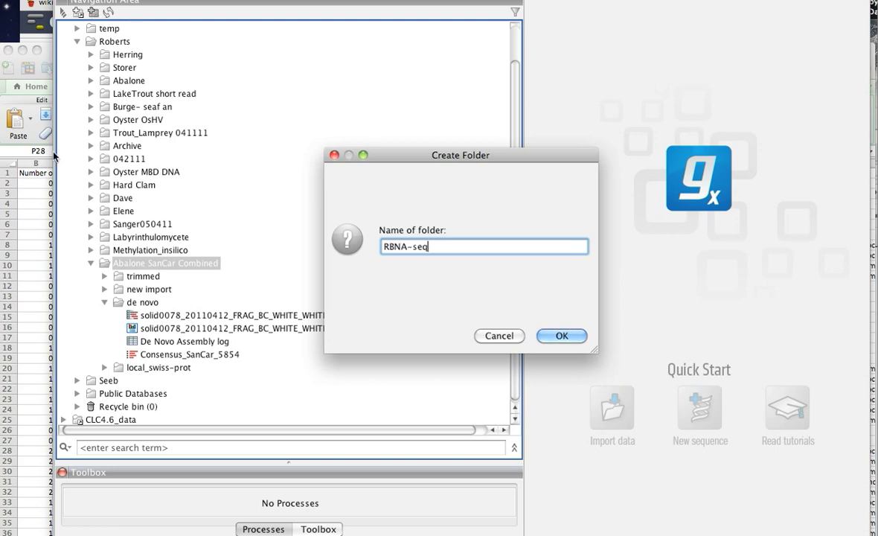
pyautogui.click(386, 248)
pyautogui.press('Delete')
pyautogui.click(572, 333)
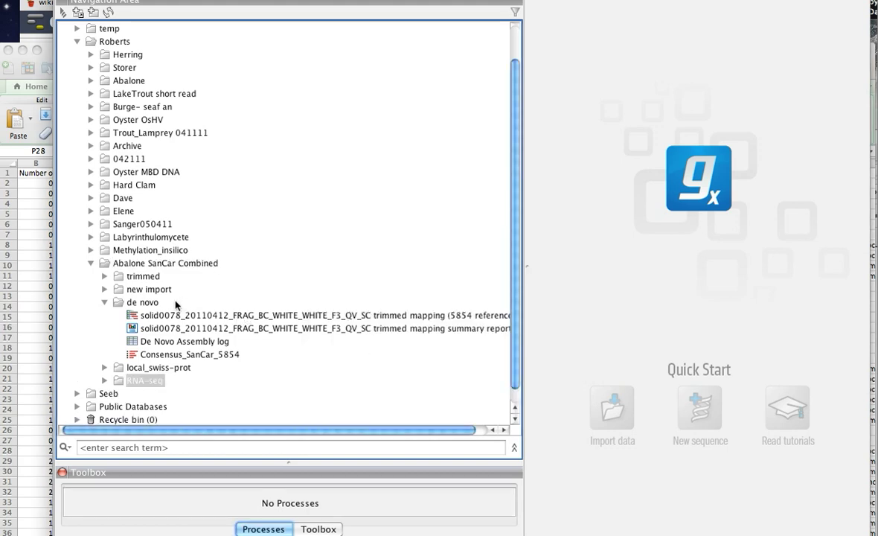
# Expand the new import and trimmed folders within Abalone SanCar Combined
pyautogui.click(105, 290)
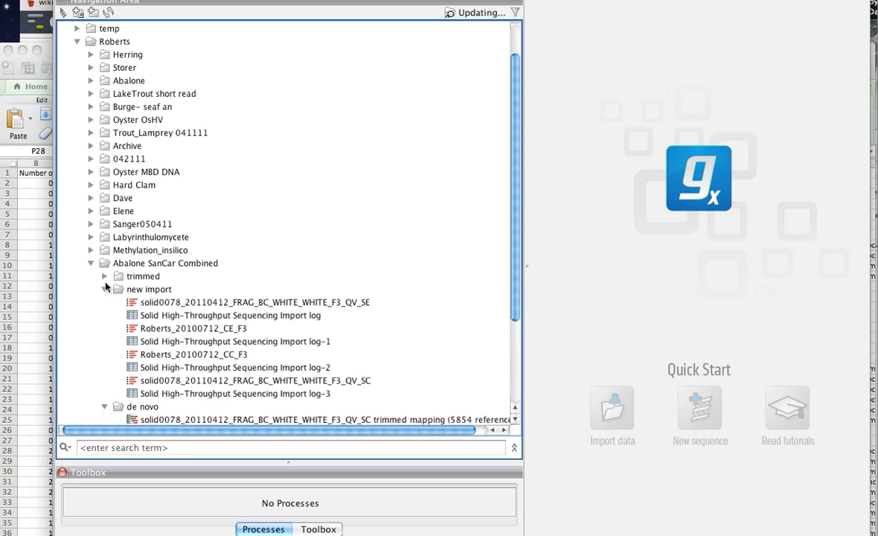
pyautogui.click(105, 276)
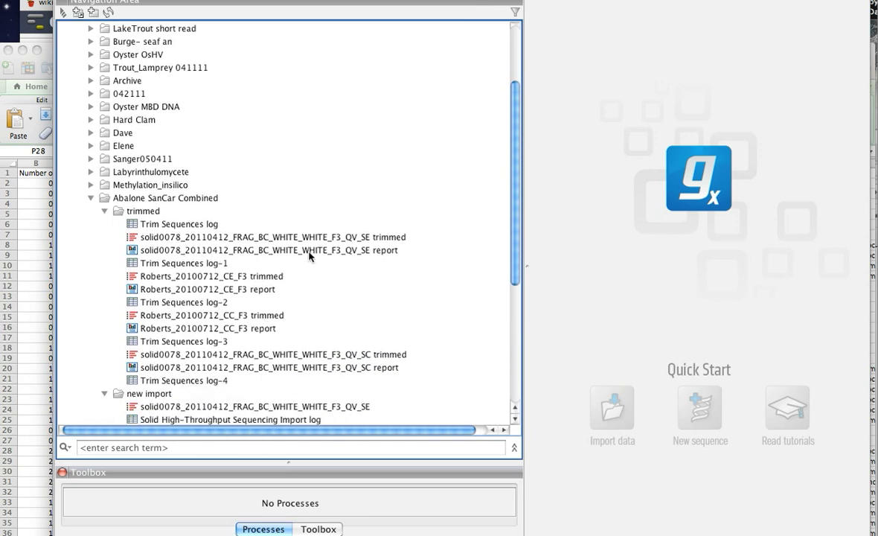
pyautogui.click(305, 238)
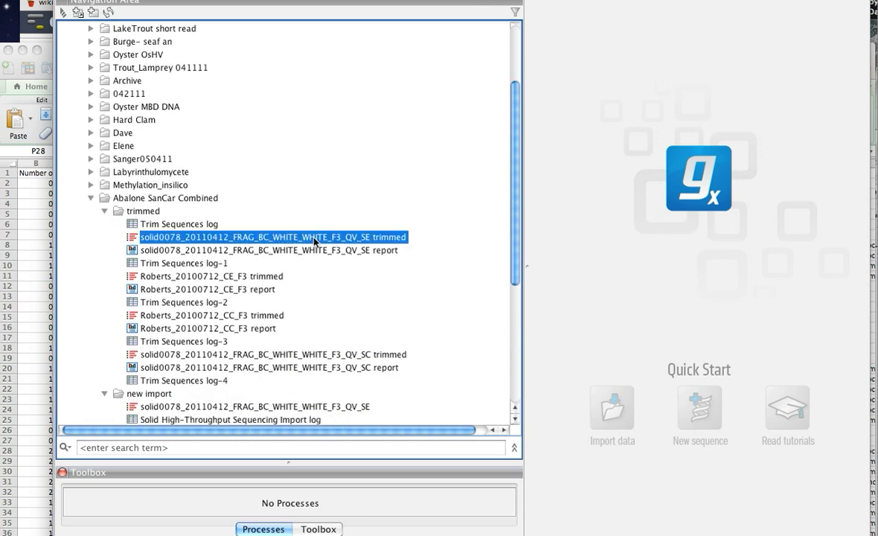
pyautogui.keyDown('super'); pyautogui.click(270, 276); pyautogui.keyUp('super')
pyautogui.keyDown('super'); pyautogui.click(272, 315); pyautogui.keyUp('super')
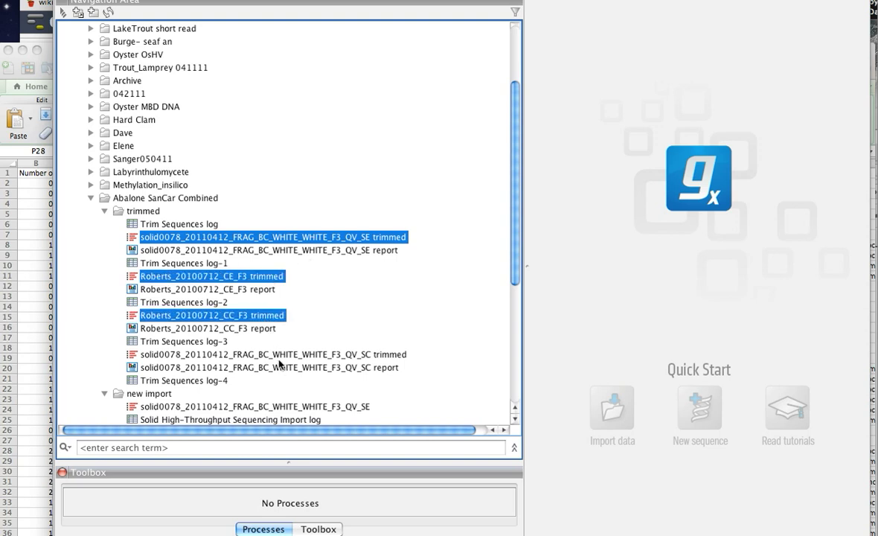
pyautogui.keyDown('super'); pyautogui.click(279, 355); pyautogui.keyUp('super')
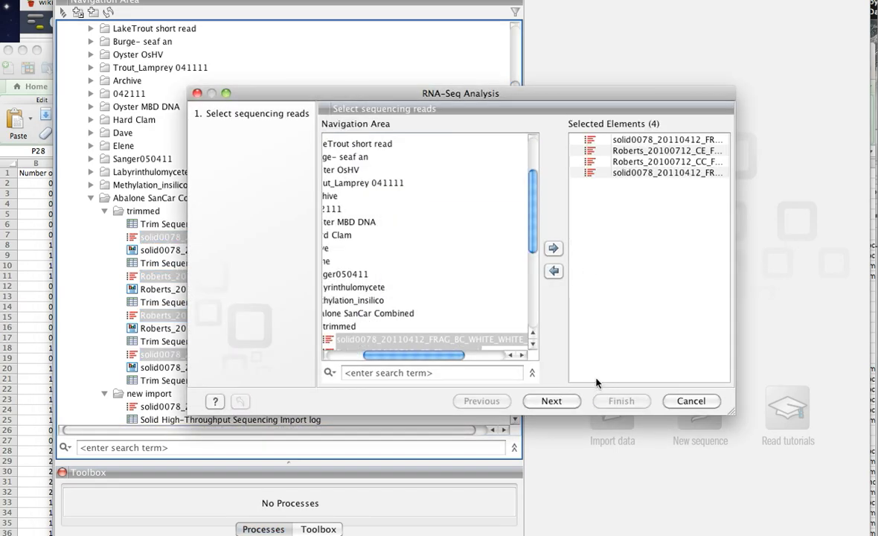
pyautogui.click(691, 401)
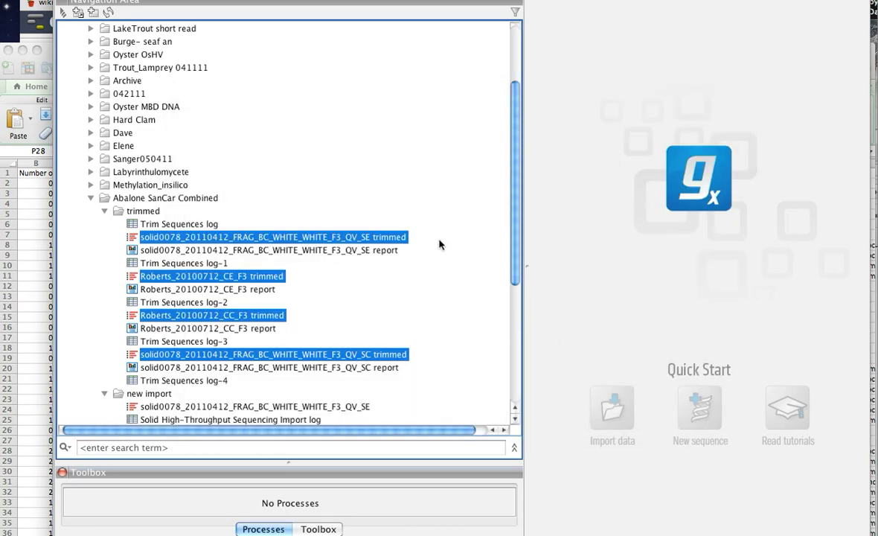
pyautogui.click(207, 276)
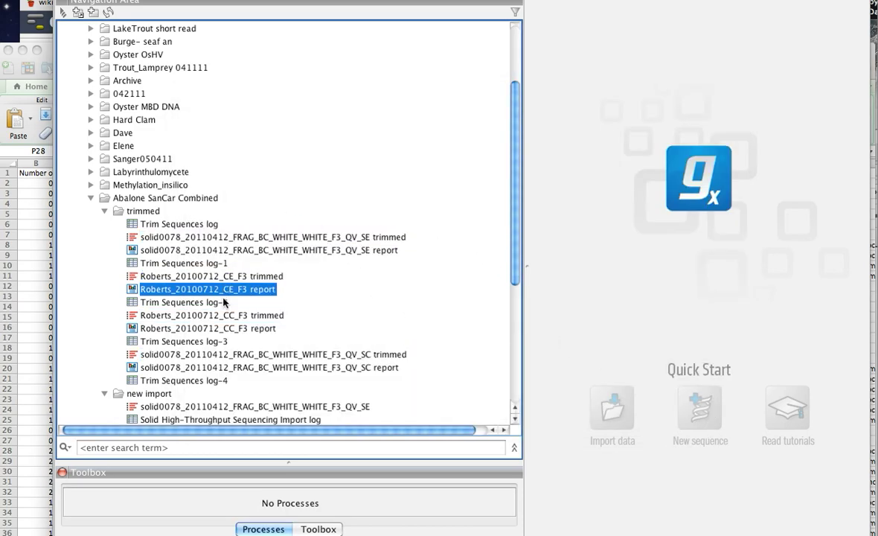
# Start a CLC Server RNA-Seq Analysis on the solid0078_20110412_FRAG_BC_WHITE_WHITE_F3_QV_SE trimmed reads and proceed to the reference settings
pyautogui.rightClick(237, 236)
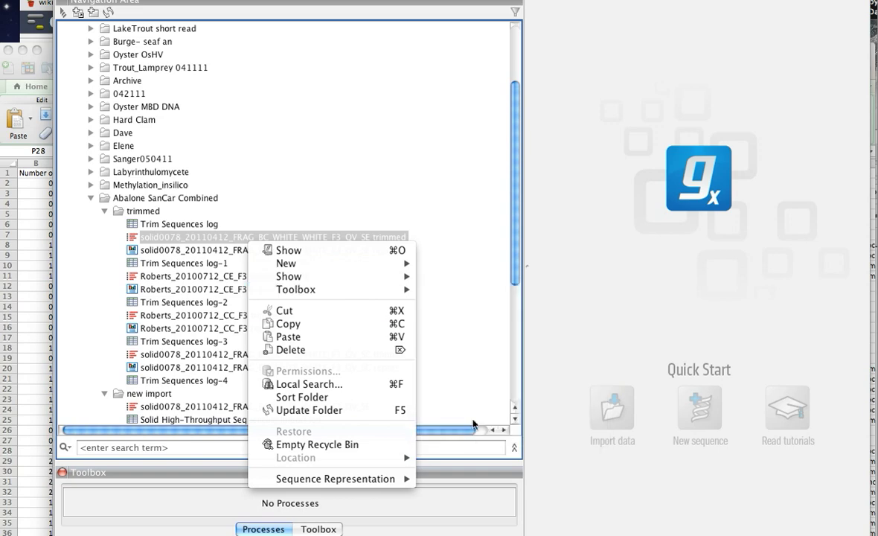
pyautogui.moveTo(386, 289)
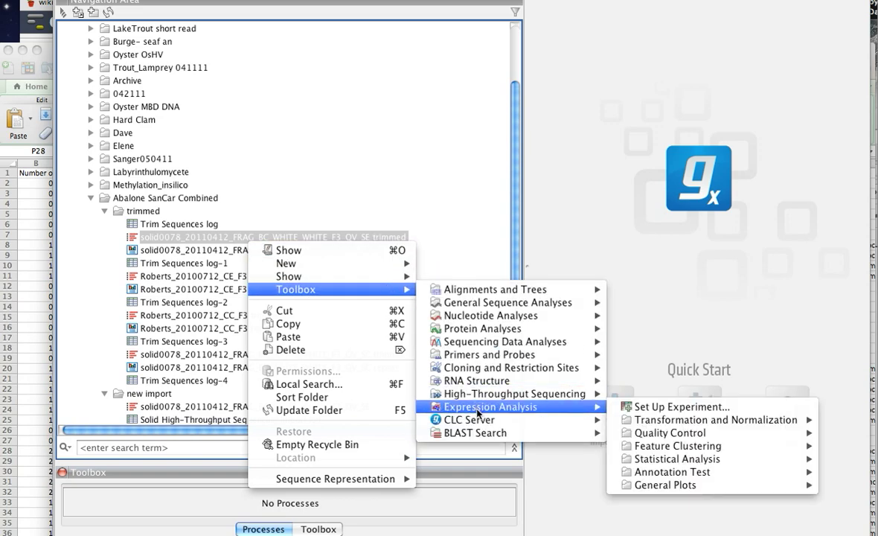
pyautogui.moveTo(548, 427)
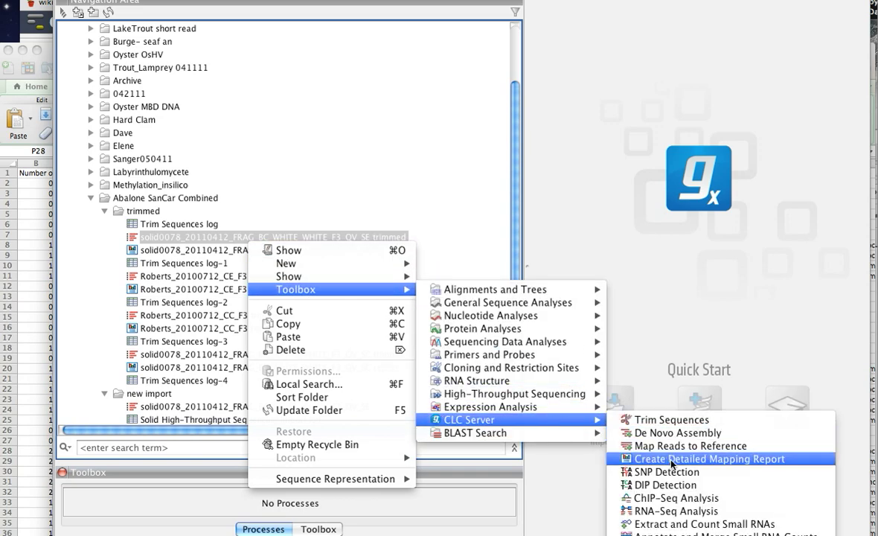
pyautogui.click(696, 506)
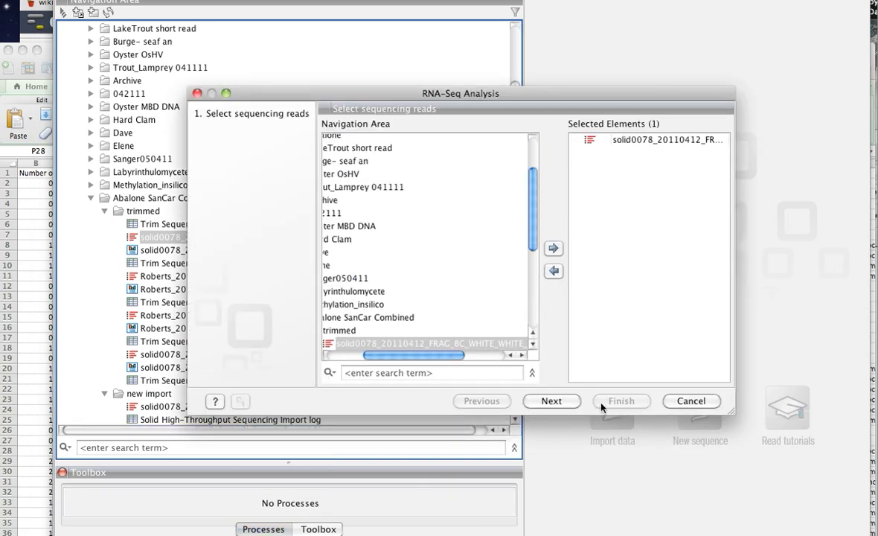
pyautogui.click(555, 401)
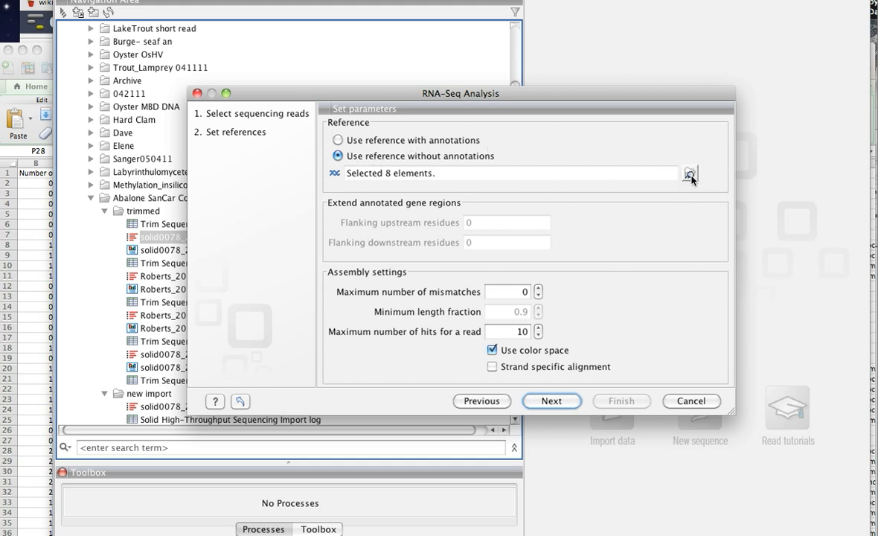
# Replace the preselected reference with Consensus_SanCar_5854 from the de novo folder
pyautogui.click(691, 175)
pyautogui.moveTo(375, 370); pyautogui.dragTo(317, 372)
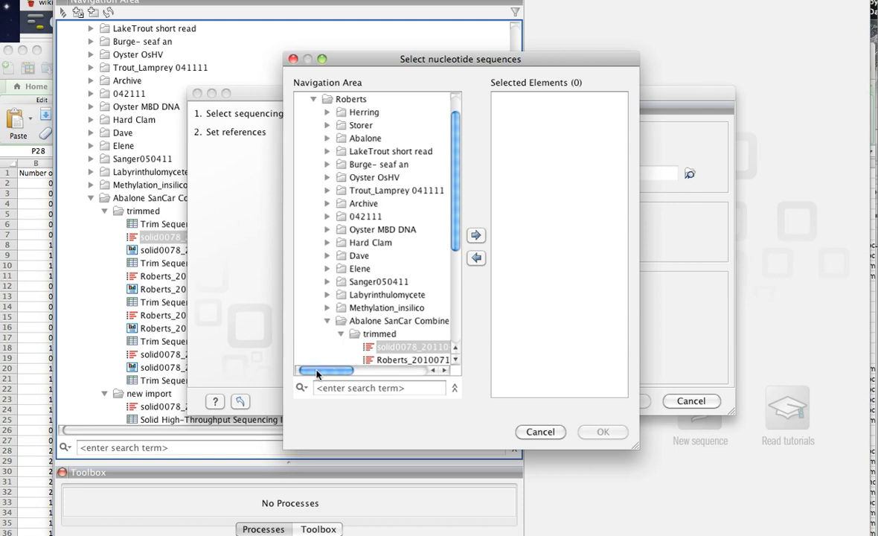
pyautogui.scroll(-5, 394, 327)
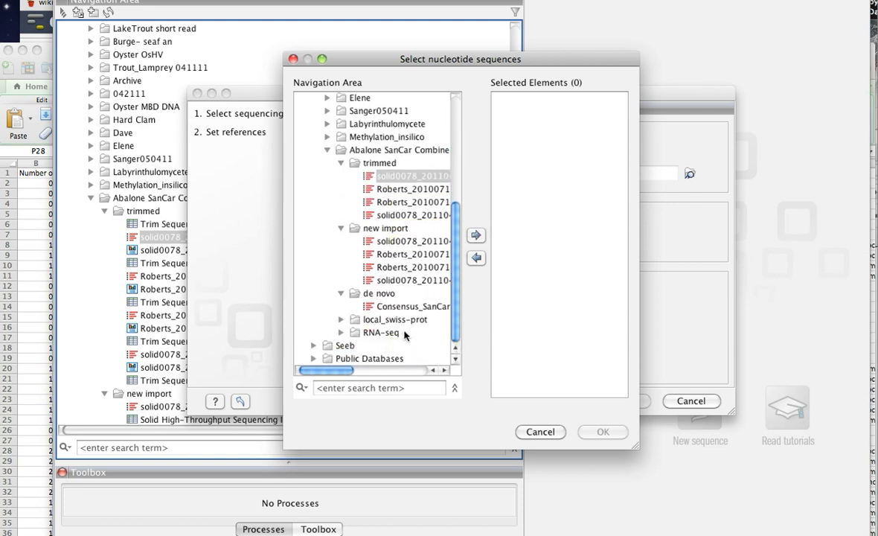
pyautogui.click(391, 305)
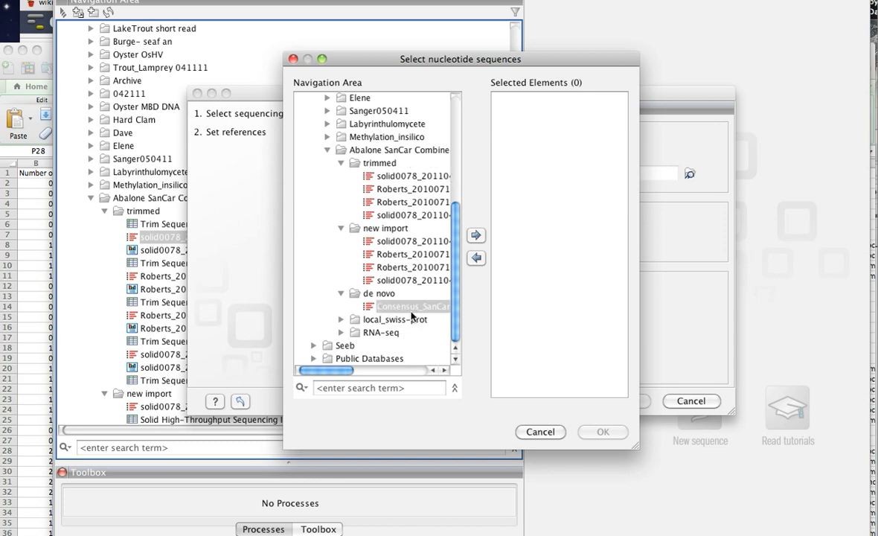
pyautogui.click(476, 236)
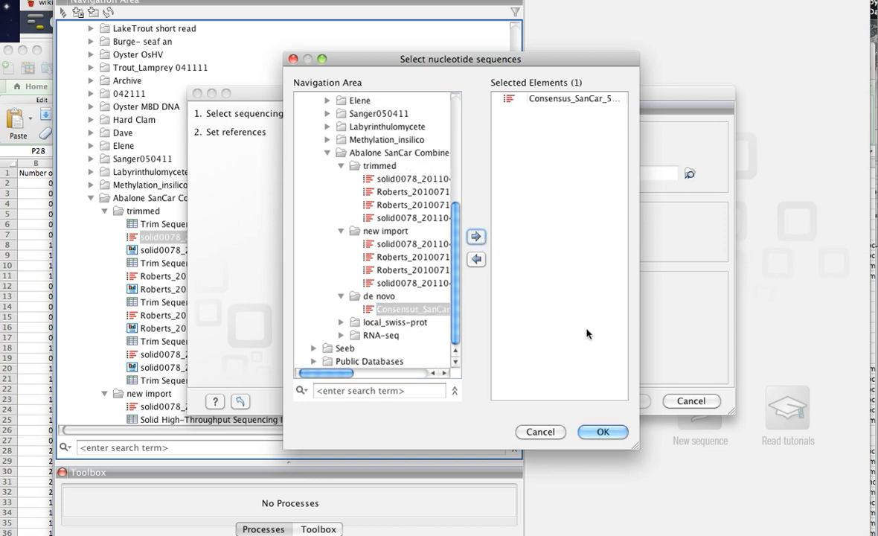
pyautogui.click(603, 431)
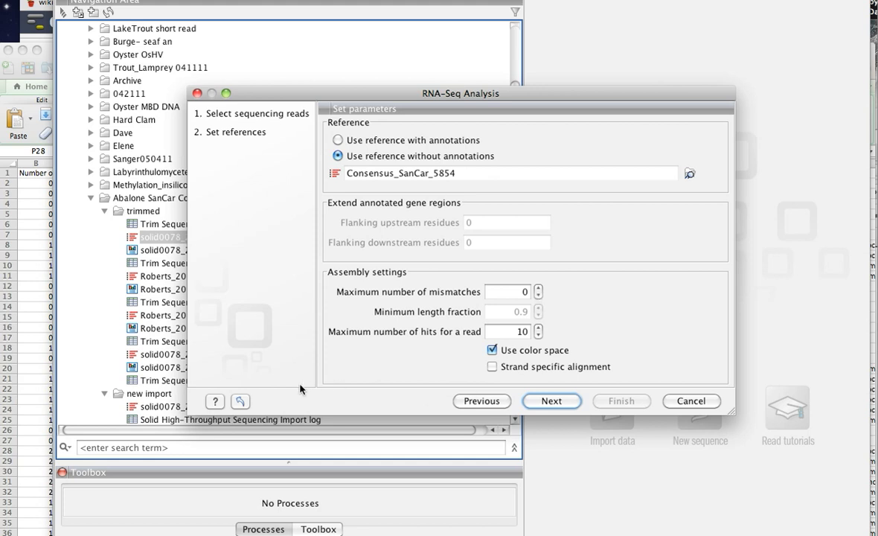
# Reset the analysis parameters to their defaults and choose Consensus_SanCar_5854 as the reference without annotations
pyautogui.click(241, 401)
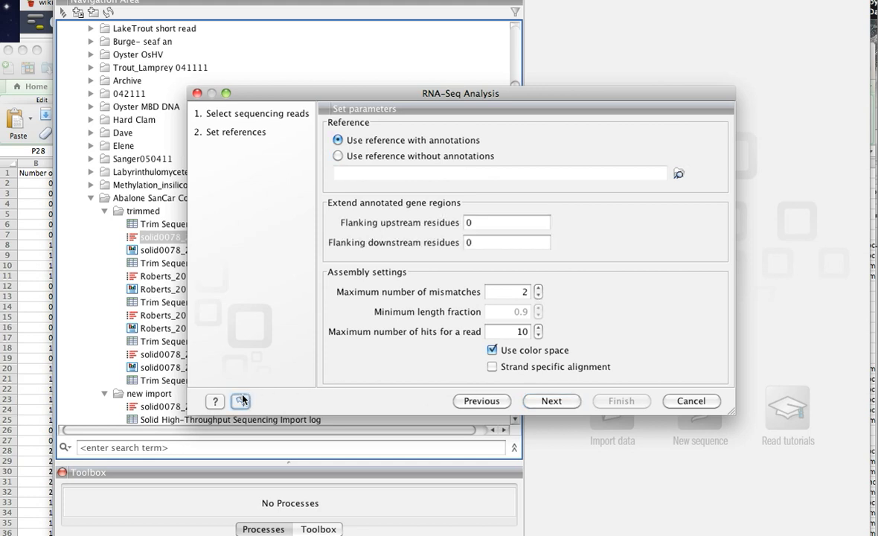
pyautogui.click(338, 156)
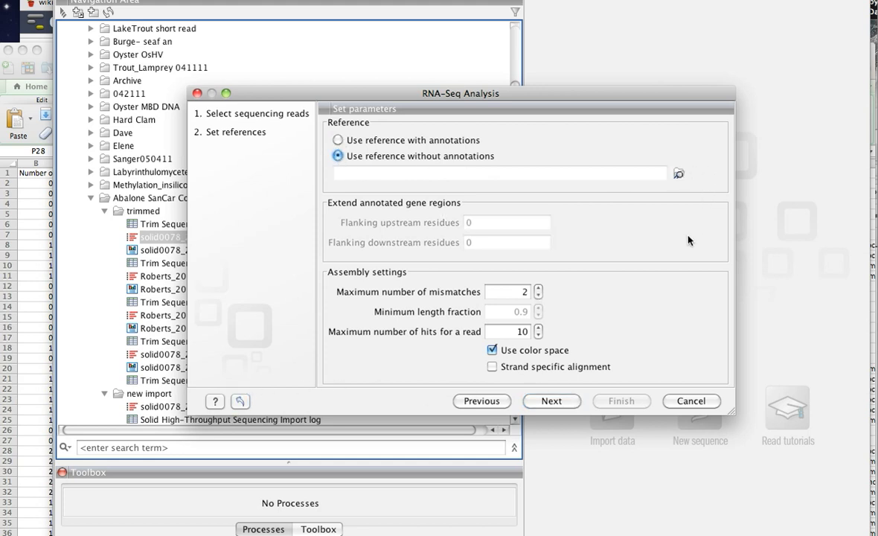
pyautogui.click(678, 174)
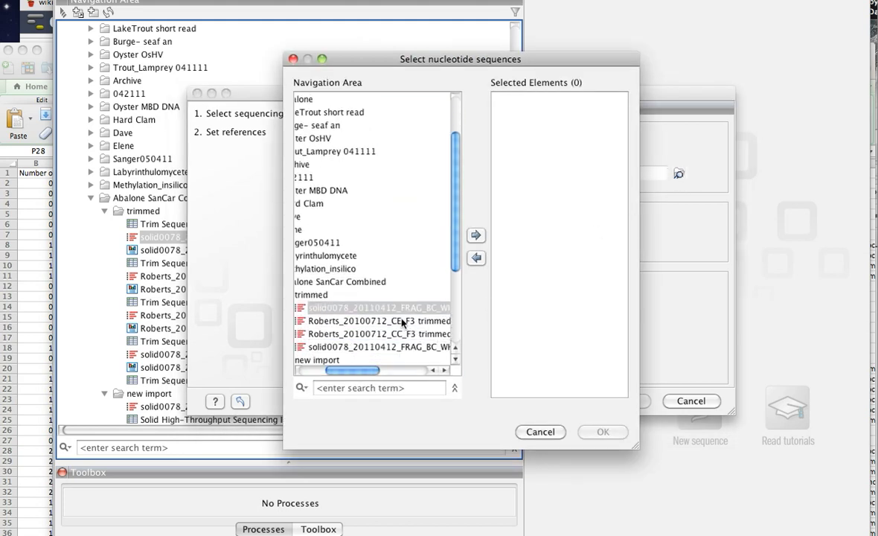
pyautogui.hscroll(-2, 367, 338)
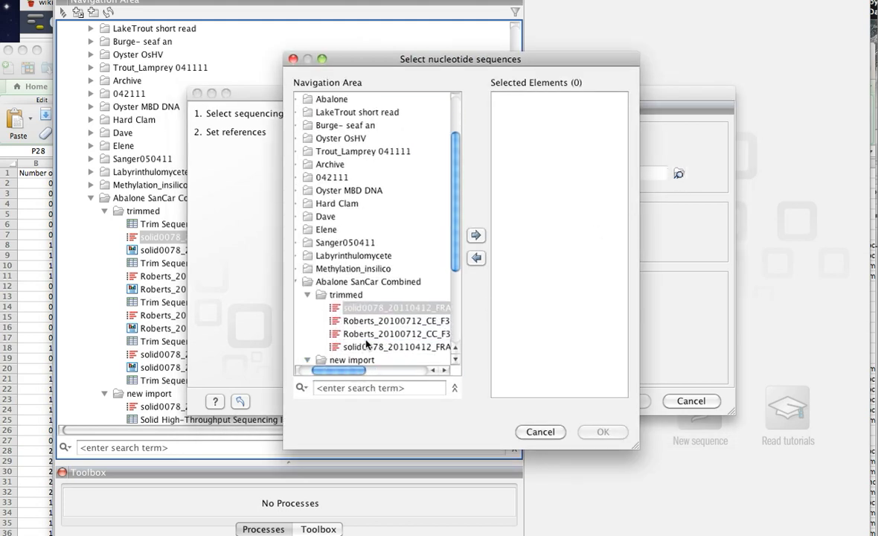
pyautogui.scroll(-5, 366, 341)
pyautogui.click(362, 320)
pyautogui.click(392, 307)
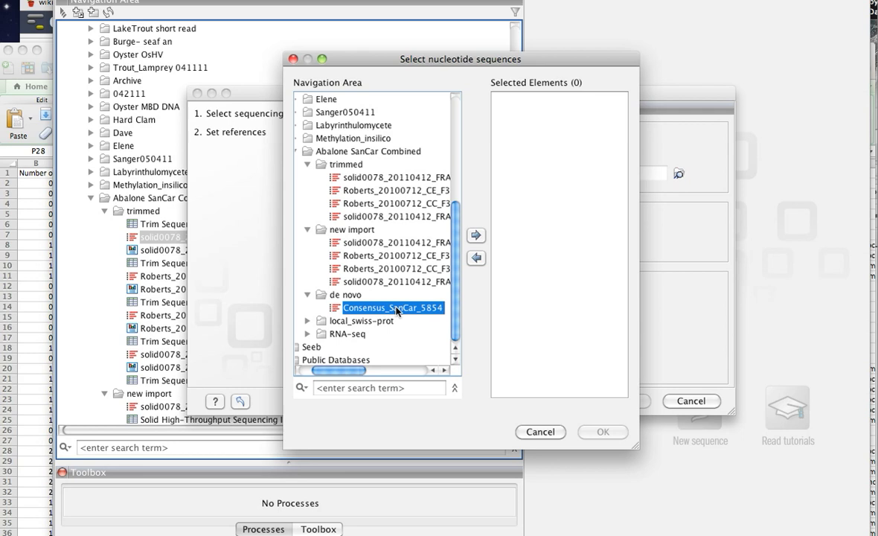
pyautogui.click(475, 235)
pyautogui.click(603, 432)
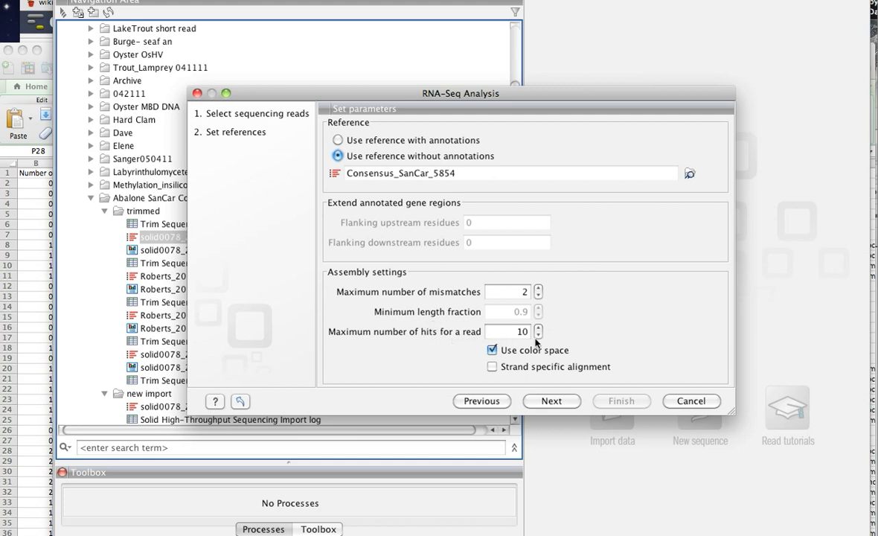
# Accept the remaining analysis settings, choose the RNA-seq folder as the save location and launch the analysis
pyautogui.moveTo(536, 341)
pyautogui.click(552, 402)
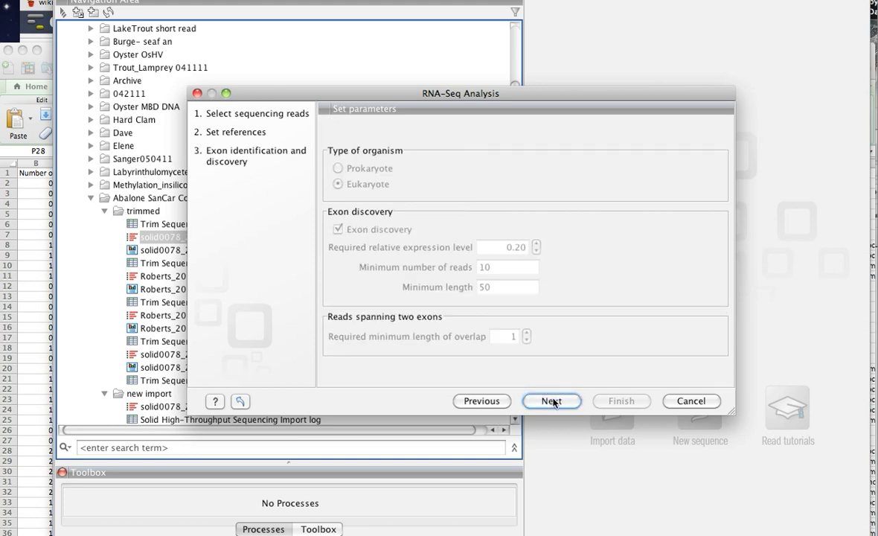
pyautogui.click(552, 401)
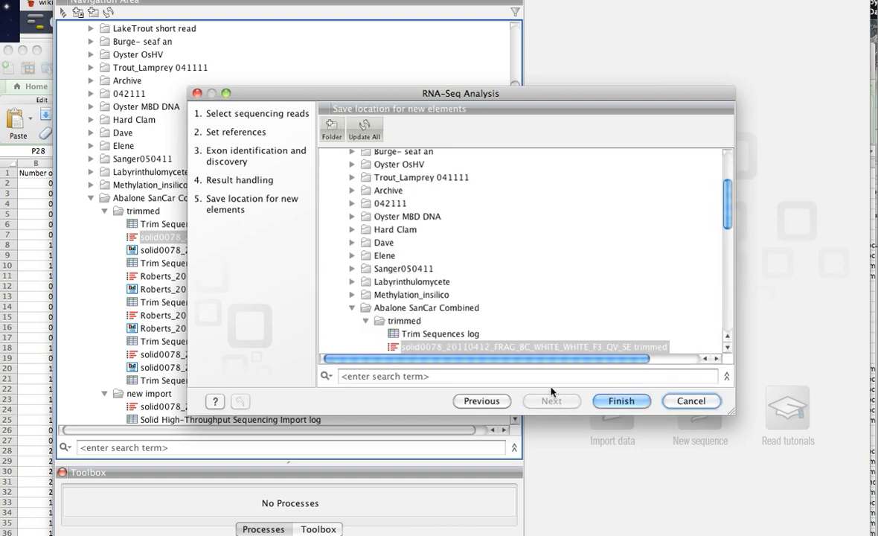
pyautogui.scroll(-6, 502, 319)
pyautogui.scroll(3, 503, 319)
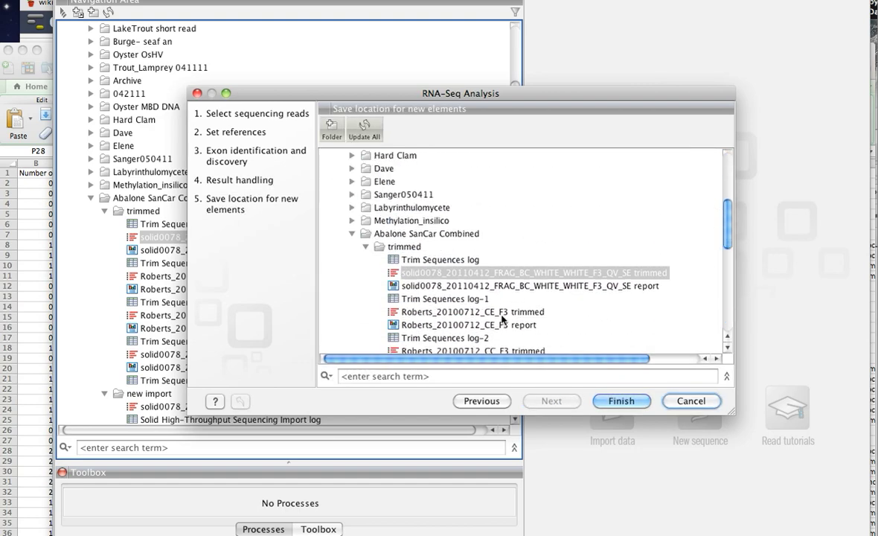
pyautogui.scroll(-12, 503, 319)
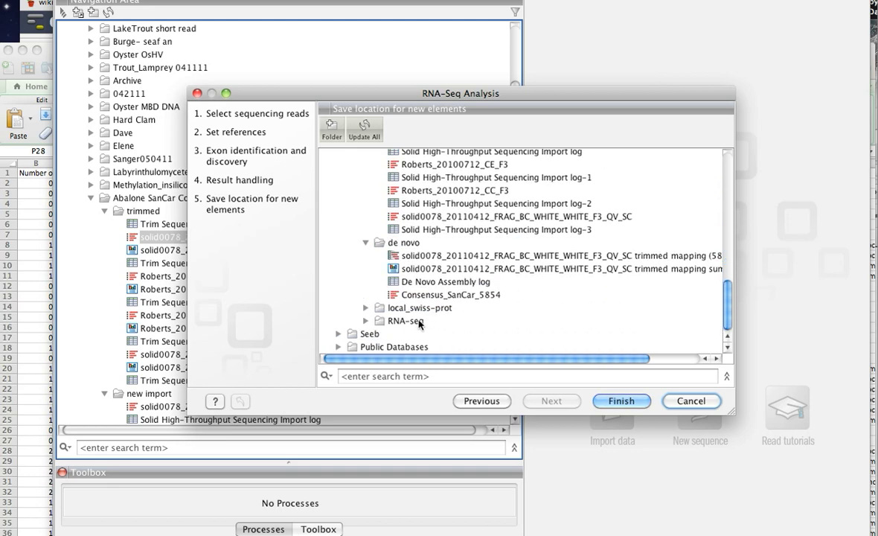
pyautogui.click(416, 323)
pyautogui.click(621, 401)
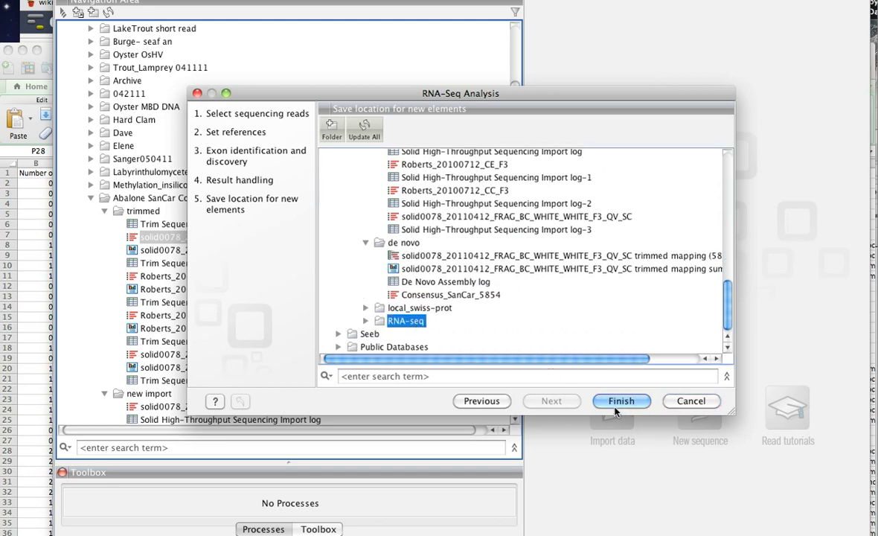
# Start a CLC Server RNA-Seq Analysis on the Roberts_20100712_CE_F3 trimmed reads and proceed to the reference settings
pyautogui.rightClick(242, 280)
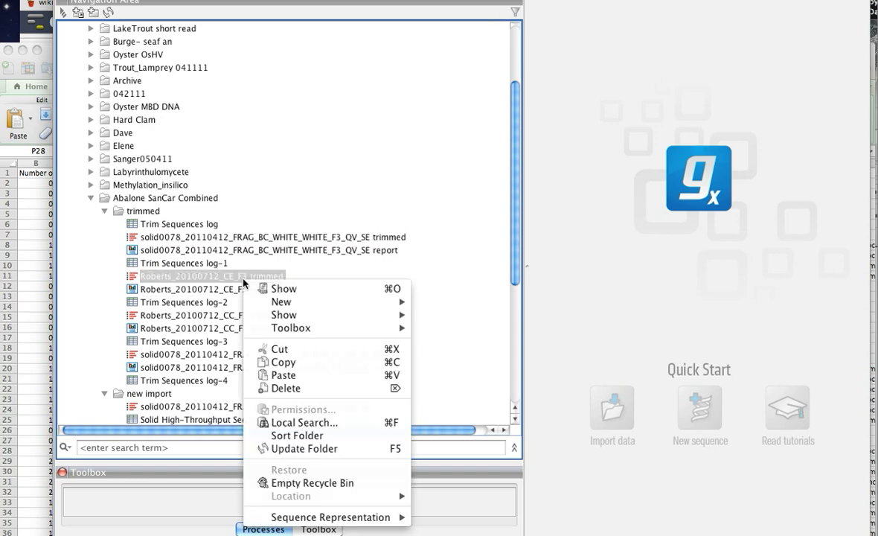
pyautogui.moveTo(350, 328)
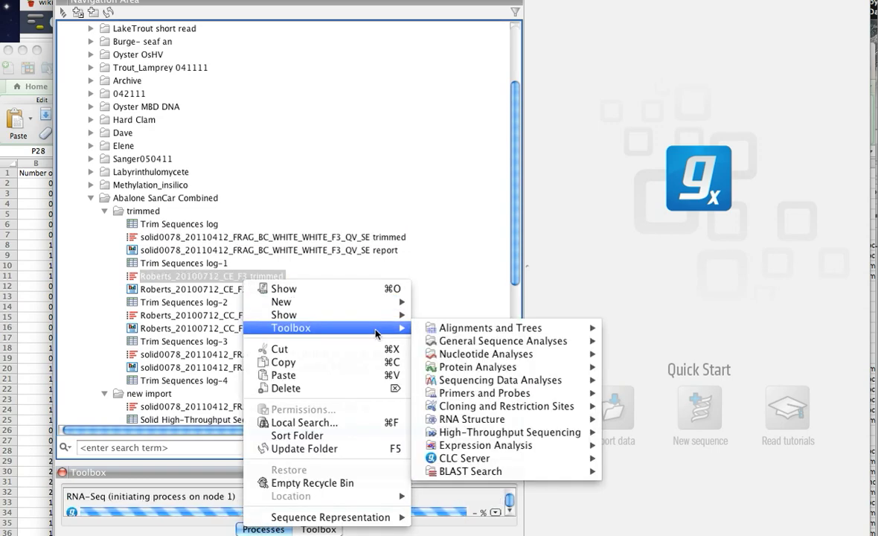
pyautogui.moveTo(492, 457)
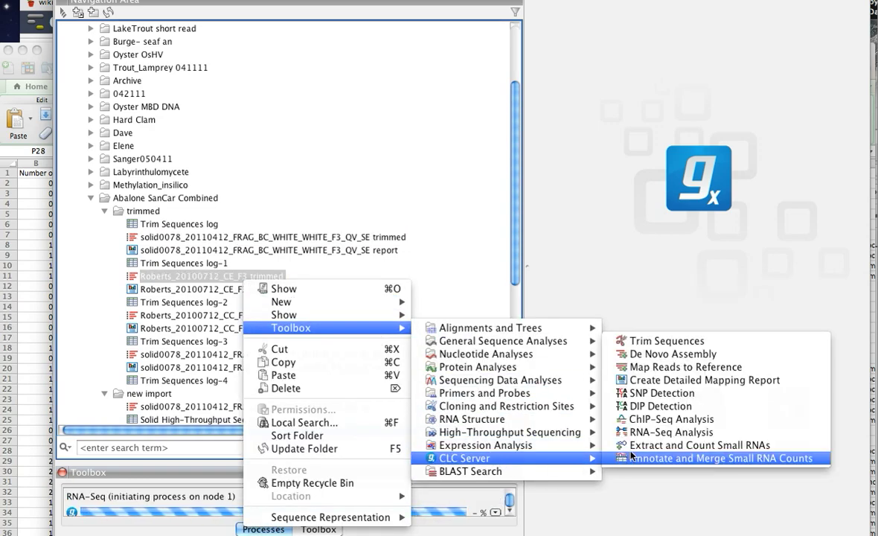
pyautogui.click(669, 432)
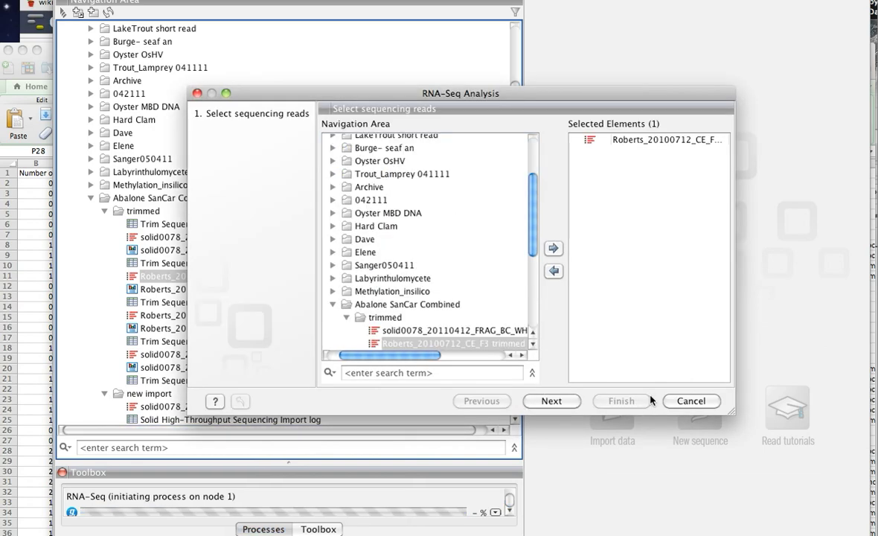
pyautogui.click(559, 402)
# Accept the analysis settings for the CE_F3 reads, save to the RNA-seq folder and launch the run
pyautogui.click(552, 401)
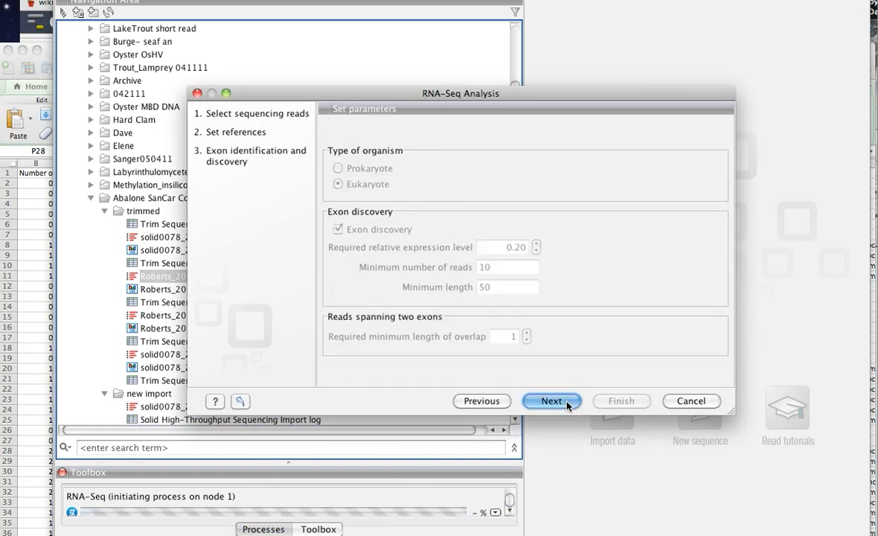
pyautogui.click(551, 401)
pyautogui.click(551, 401)
pyautogui.scroll(-8, 504, 314)
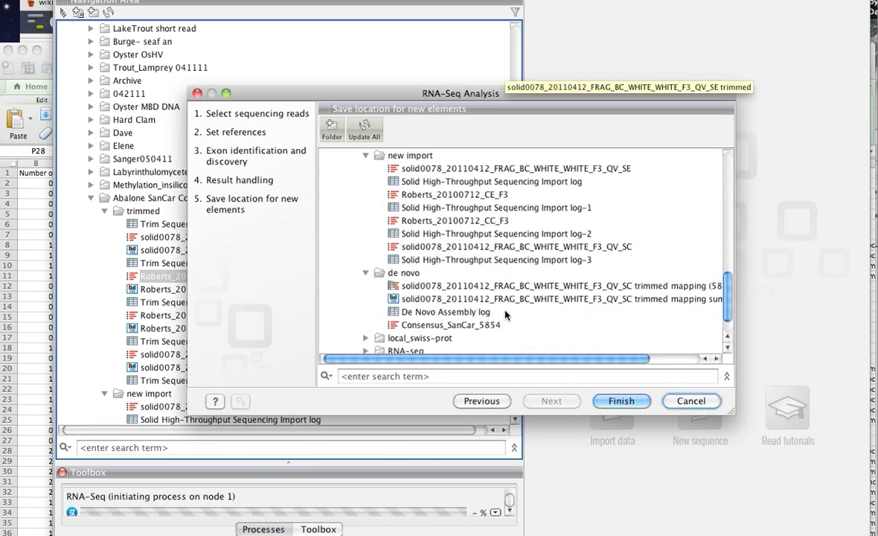
pyautogui.click(424, 323)
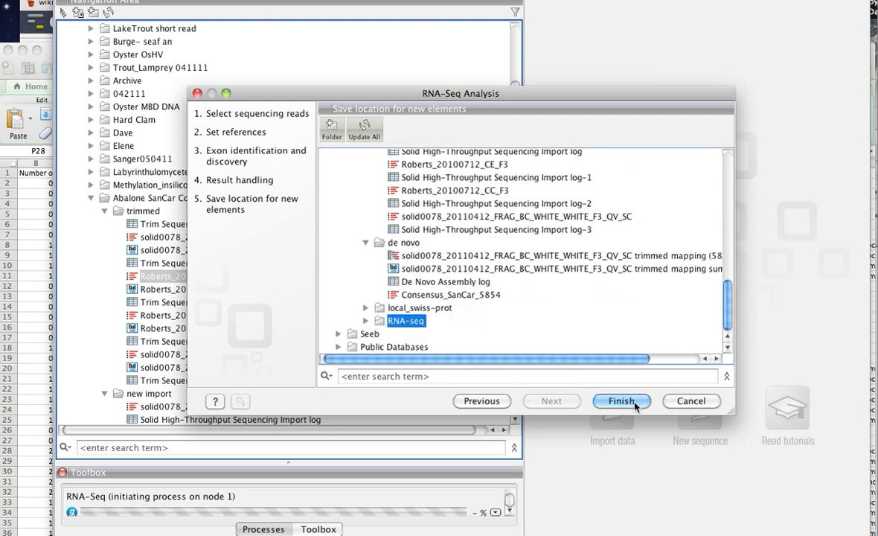
pyautogui.press('Return')
# Start a CLC Server RNA-Seq Analysis on the Roberts_20100712_CC_F3 trimmed reads and proceed to the reference settings
pyautogui.click(255, 316)
pyautogui.rightClick(256, 321)
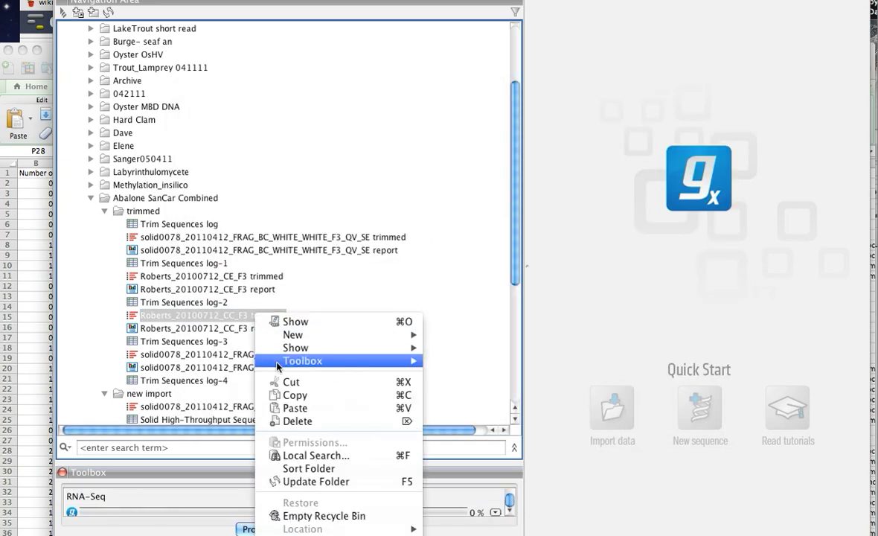
pyautogui.click(523, 263)
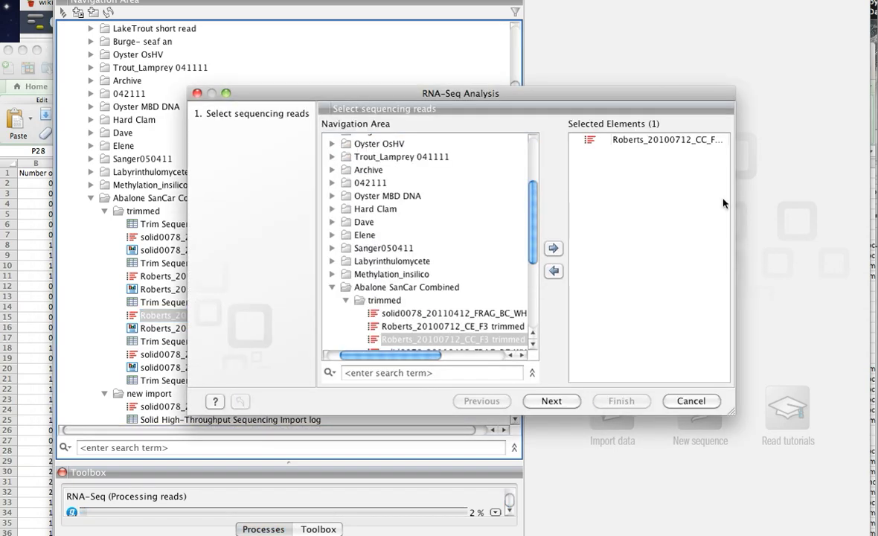
pyautogui.scroll(-3, 474, 296)
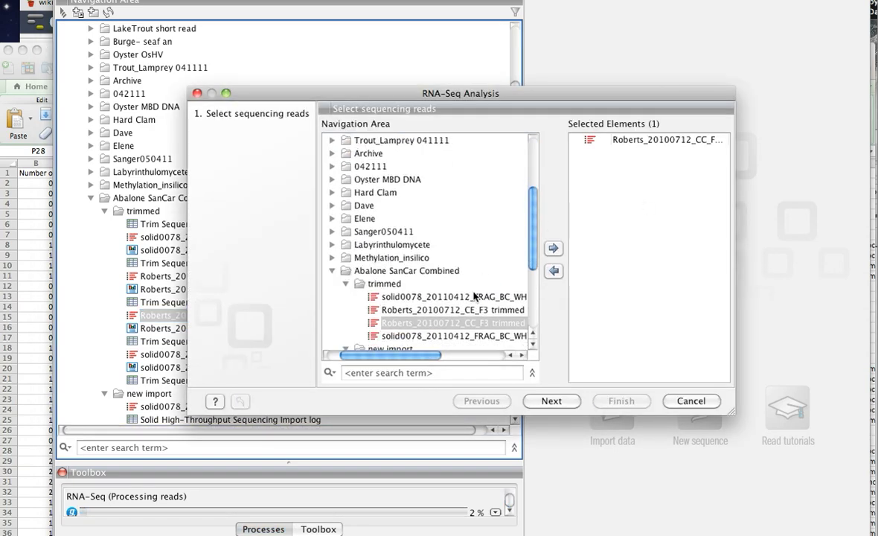
pyautogui.click(551, 402)
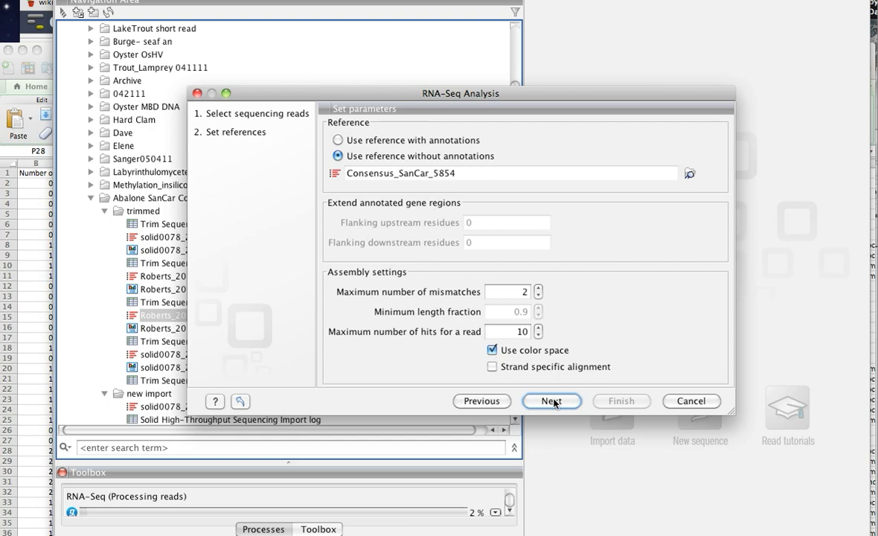
# Keep Consensus_SanCar_5854 and the other settings for the CC_F3 reads, save to the RNA-seq folder and launch the run
pyautogui.click(551, 402)
pyautogui.click(552, 401)
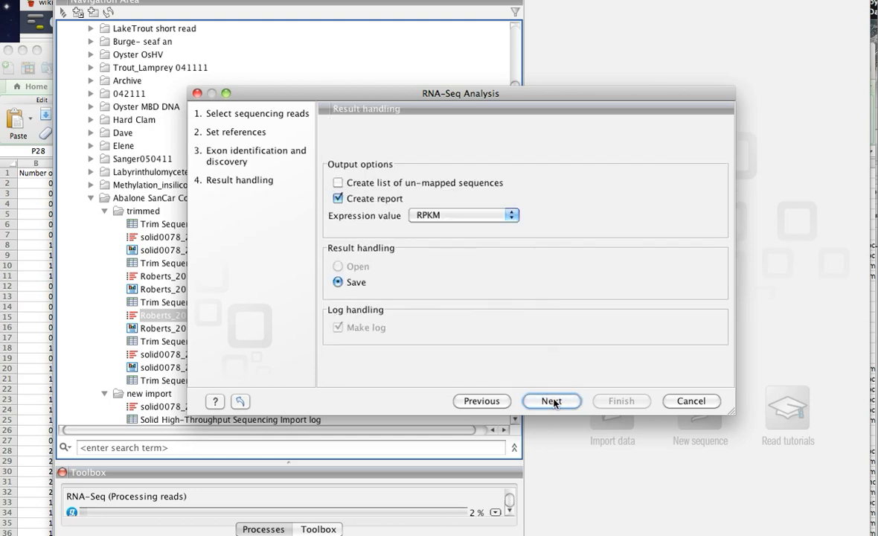
pyautogui.click(552, 401)
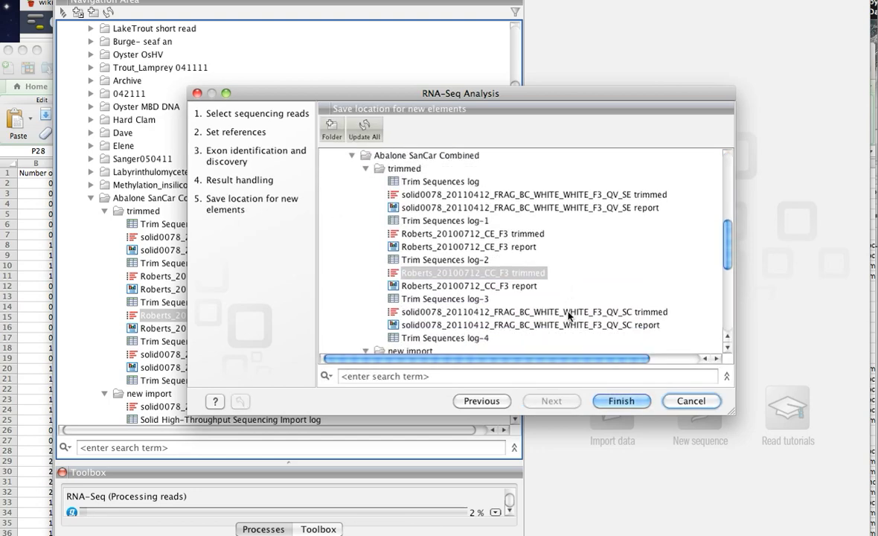
pyautogui.scroll(-10, 521, 305)
pyautogui.click(405, 320)
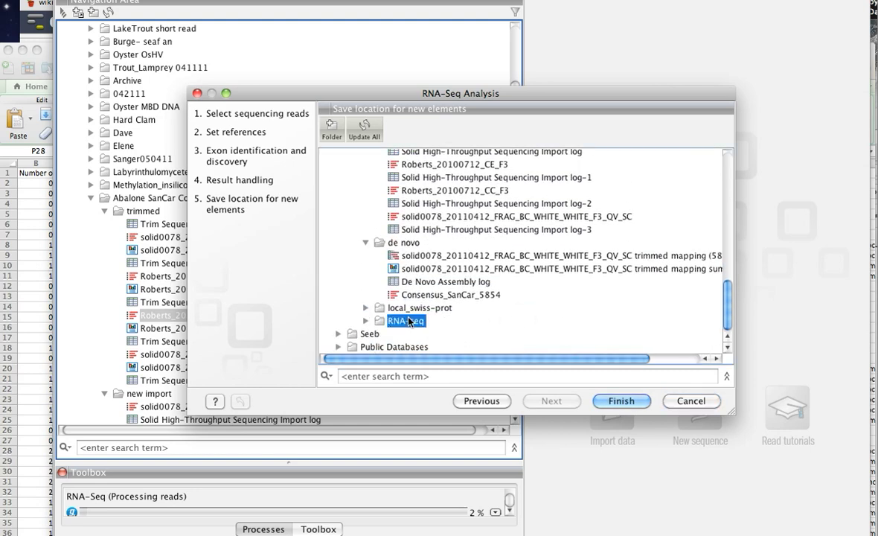
pyautogui.click(620, 402)
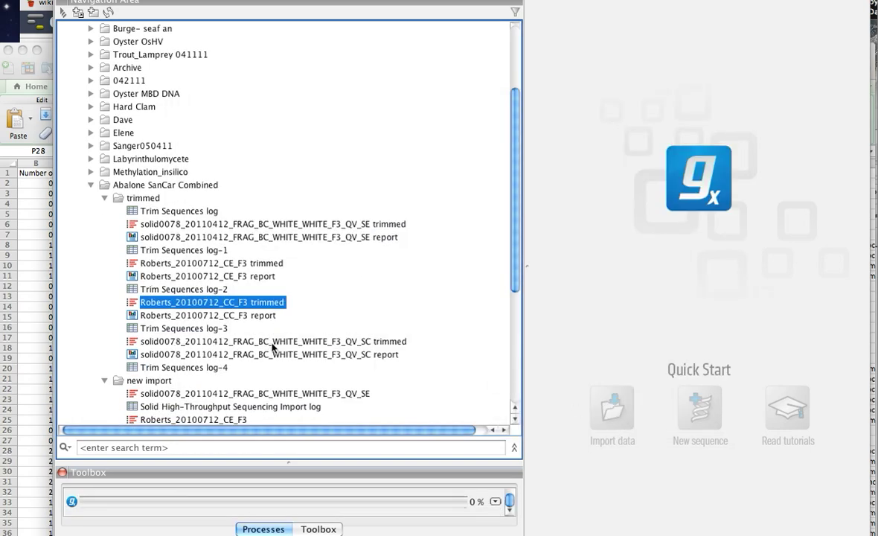
# Start a CLC Server RNA-Seq Analysis on the solid0078_20110412_FRAG_BC_WHITE_WHITE_F3_QV_SC trimmed reads and proceed to the reference settings
pyautogui.rightClick(275, 343)
pyautogui.moveTo(350, 360)
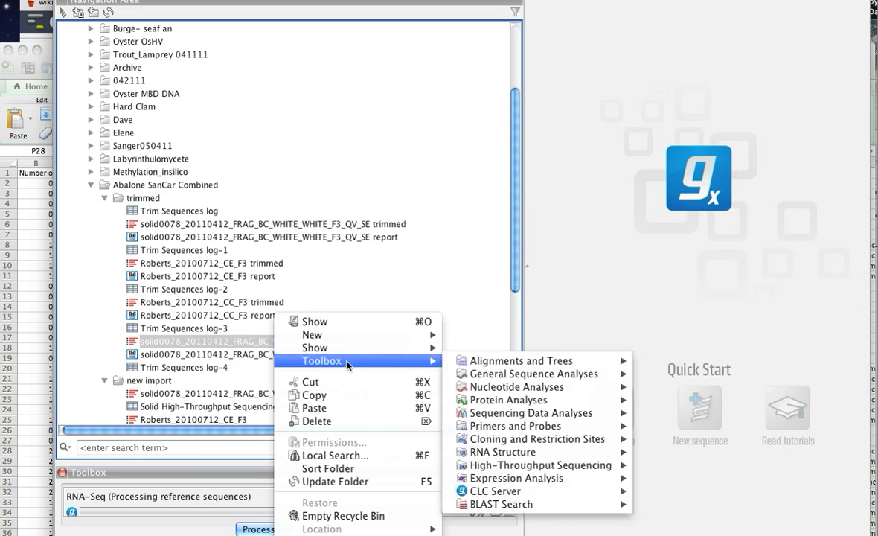
pyautogui.moveTo(513, 491)
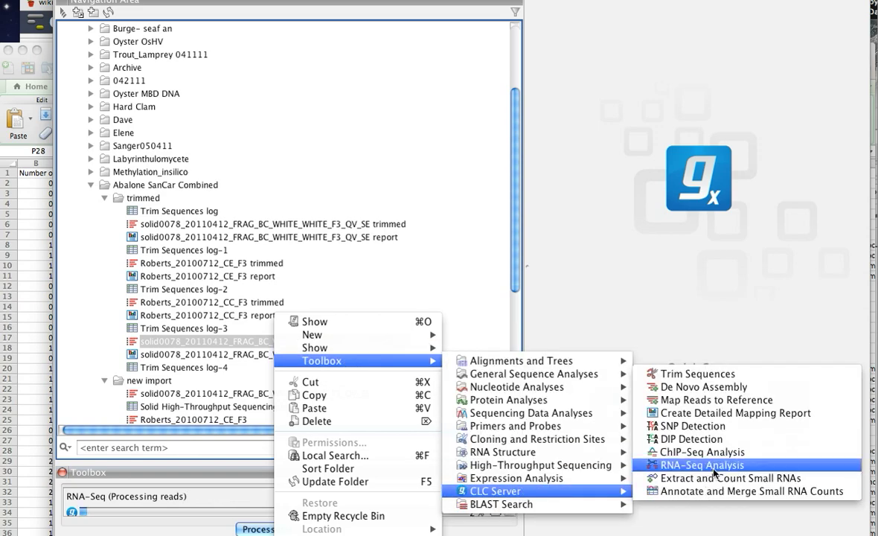
pyautogui.click(672, 477)
pyautogui.click(551, 400)
# Accept the analysis settings for the QV_SC reads, save to the RNA-seq folder and launch the run
pyautogui.click(551, 401)
pyautogui.click(552, 401)
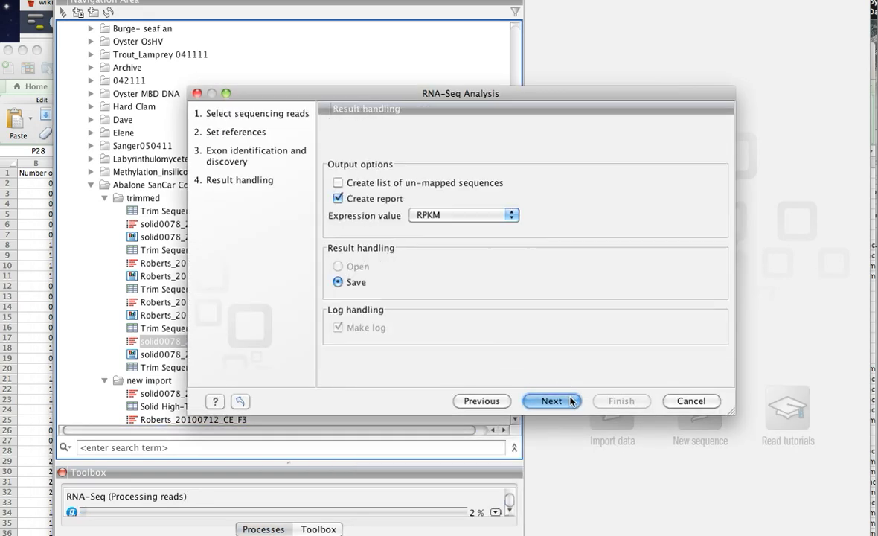
pyautogui.click(554, 401)
pyautogui.scroll(-10, 434, 270)
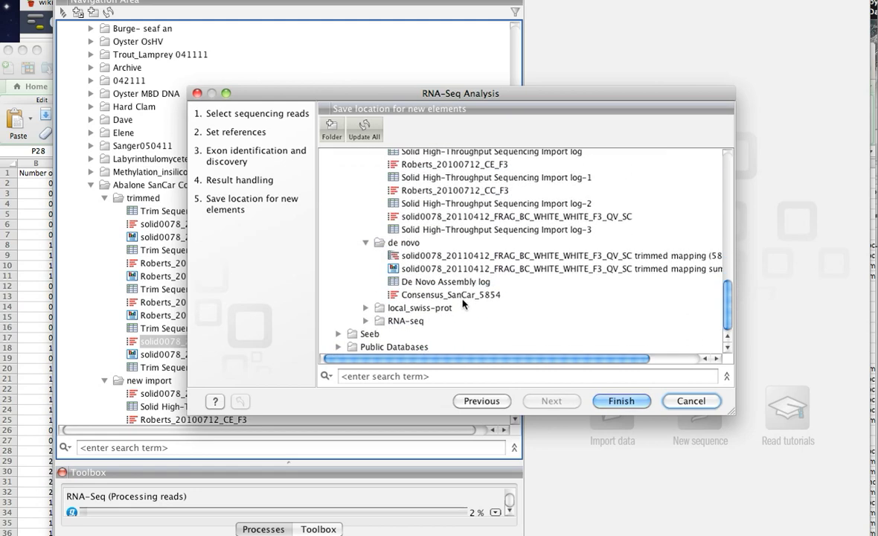
pyautogui.click(416, 321)
pyautogui.click(611, 400)
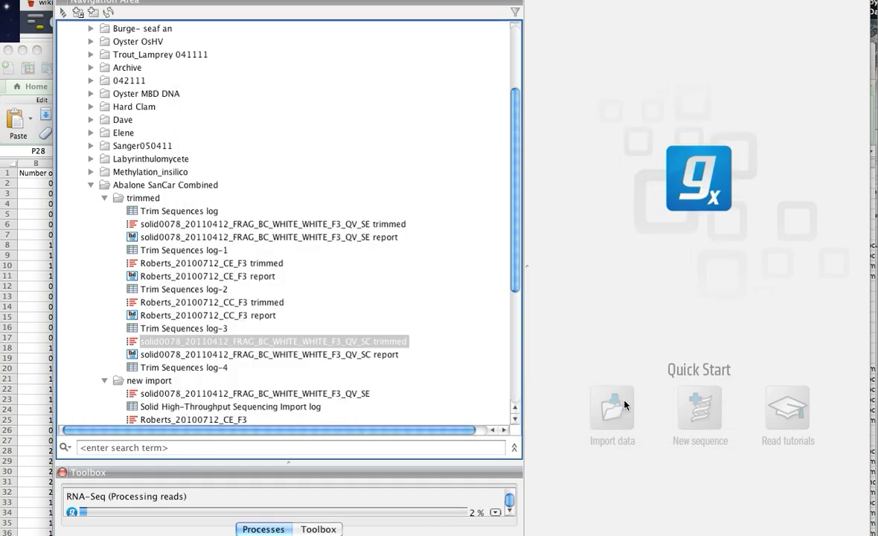
# Enlarge the running processes area so that all the RNA-Seq jobs can be monitored
pyautogui.scroll(-5, 446, 417)
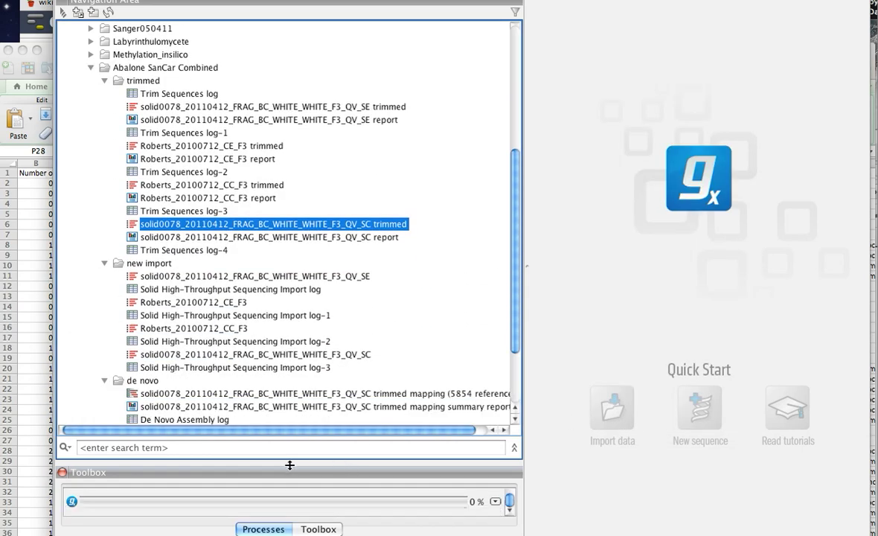
pyautogui.moveTo(295, 438); pyautogui.dragTo(295, 287)
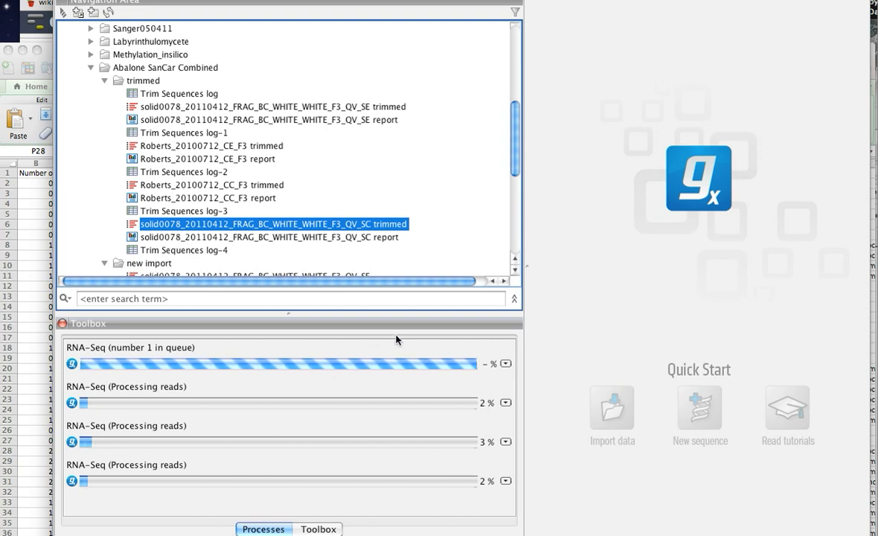
pyautogui.scroll(1, 343, 284)
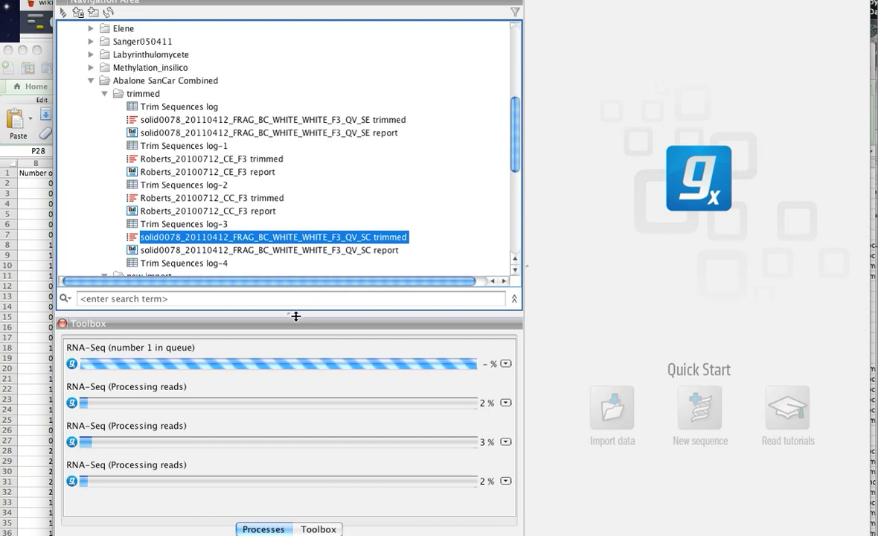
pyautogui.moveTo(294, 314); pyautogui.dragTo(293, 344)
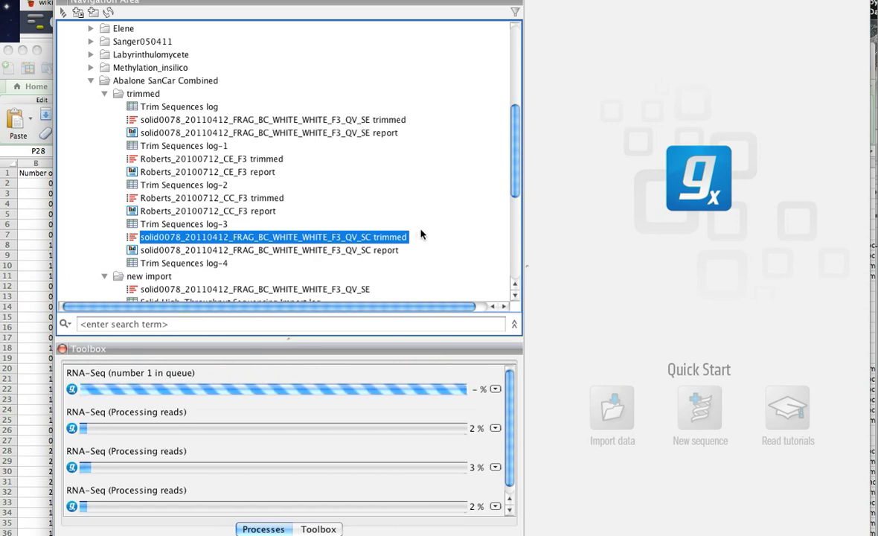
# Expand the Archive folder down to the nested RNA-seq version 8 folder with the earlier oyster results
pyautogui.scroll(-4, 422, 234)
pyautogui.scroll(-5, 421, 234)
pyautogui.scroll(-8, 422, 234)
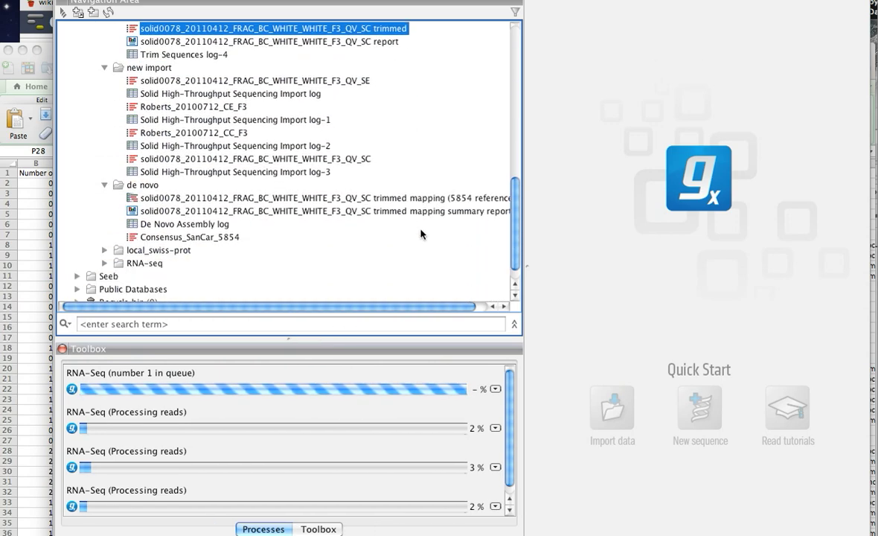
pyautogui.scroll(8, 345, 239)
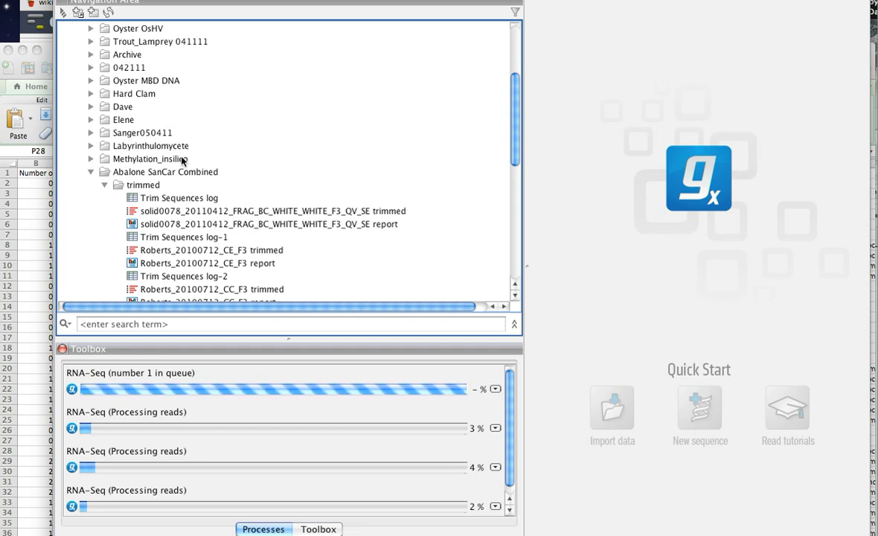
pyautogui.scroll(5, 183, 159)
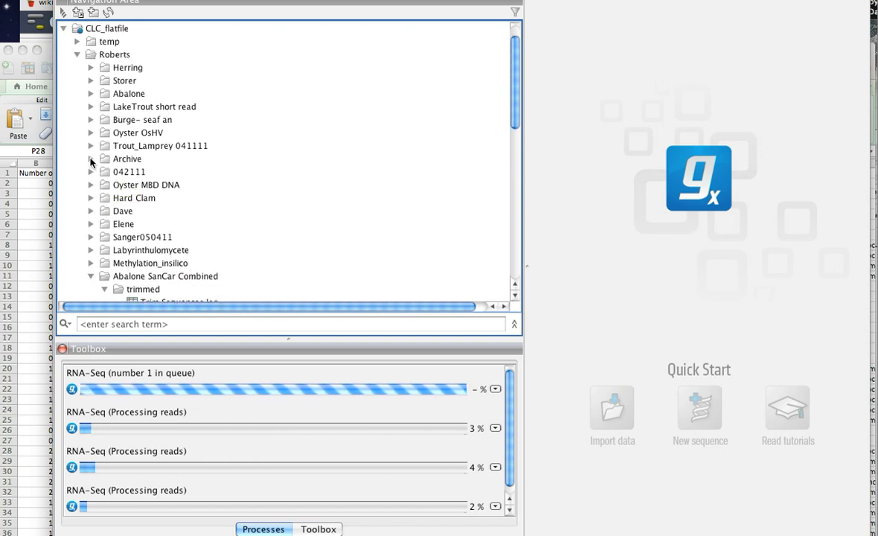
pyautogui.click(91, 159)
pyautogui.scroll(-3, 164, 204)
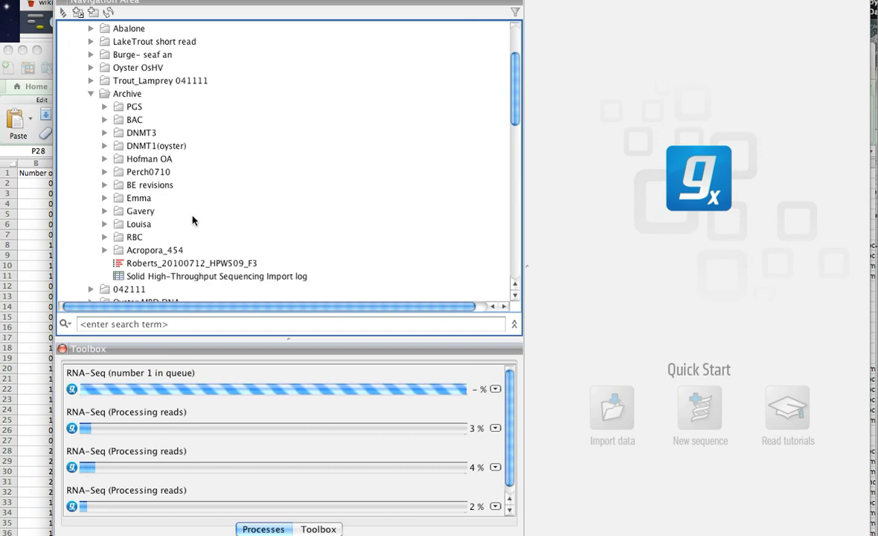
pyautogui.scroll(-1, 192, 220)
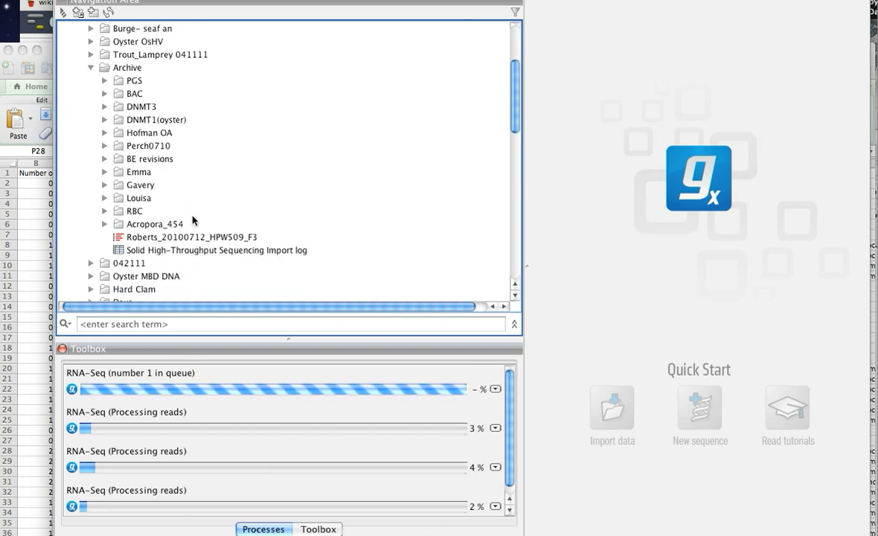
pyautogui.click(105, 186)
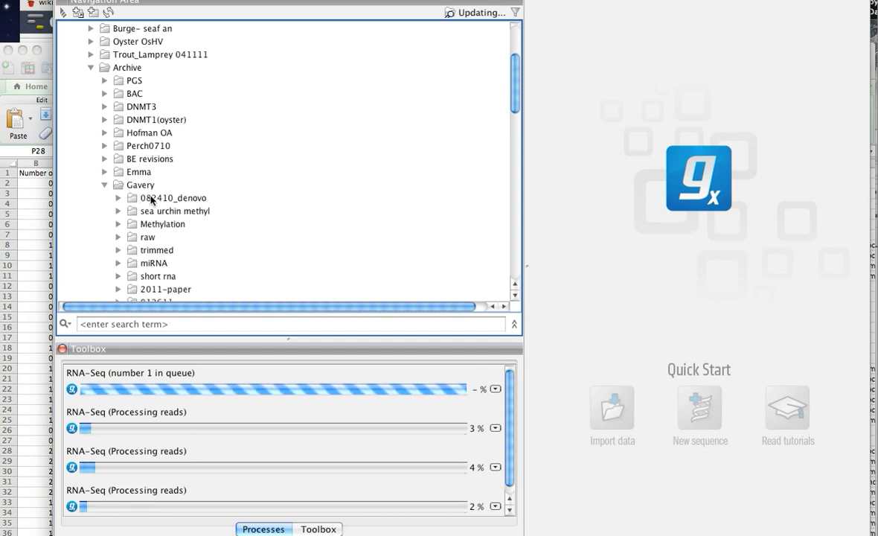
pyautogui.scroll(-4, 160, 210)
pyautogui.scroll(-1, 163, 210)
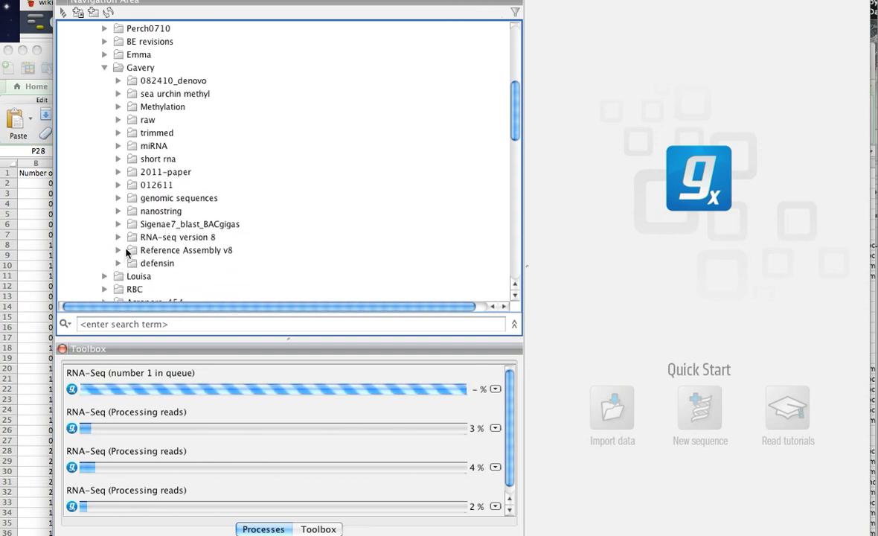
pyautogui.click(119, 240)
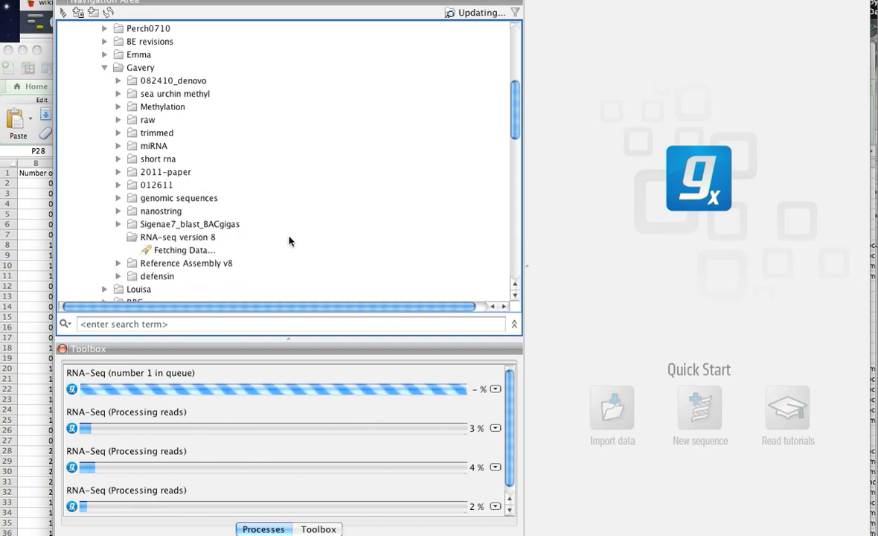
# Select the BB3_F3 and DH3_F3 trimmed RNA-Seq results together in the RNA-seq version 8 folder
pyautogui.scroll(-2, 296, 238)
pyautogui.scroll(-2, 296, 239)
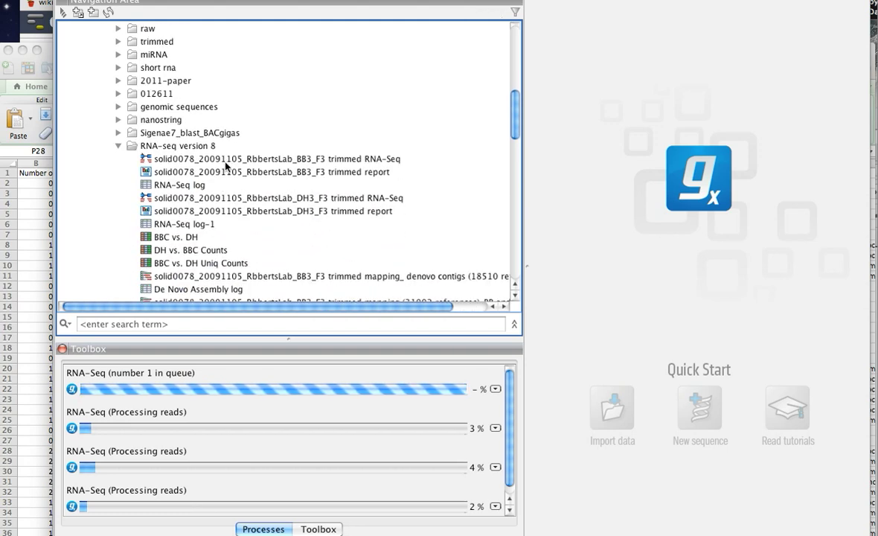
pyautogui.click(228, 160)
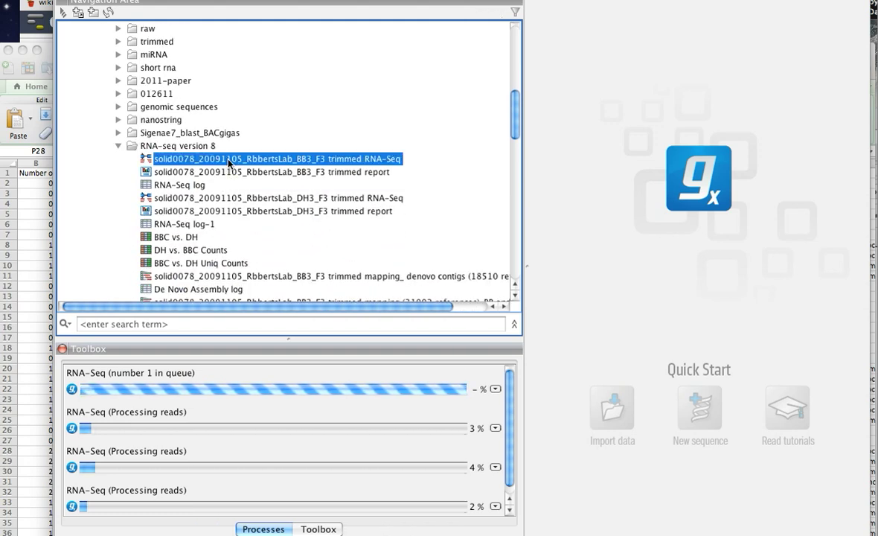
pyautogui.keyDown('super'); pyautogui.click(225, 198); pyautogui.keyUp('super')
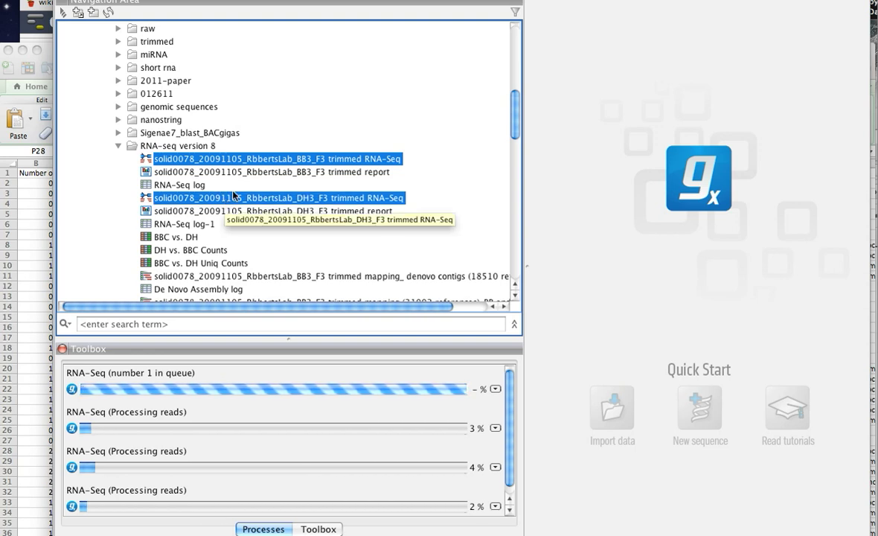
# Review the experiment type options in Set Up Experiment for the two selected RNA-Seq samples, and close the setup without creating an experiment
pyautogui.rightClick(299, 158)
pyautogui.moveTo(447, 209)
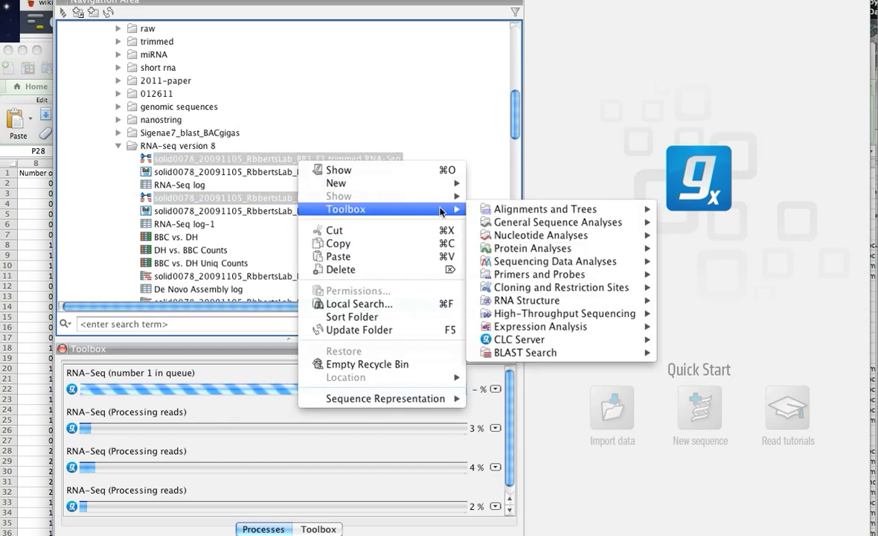
pyautogui.moveTo(544, 342)
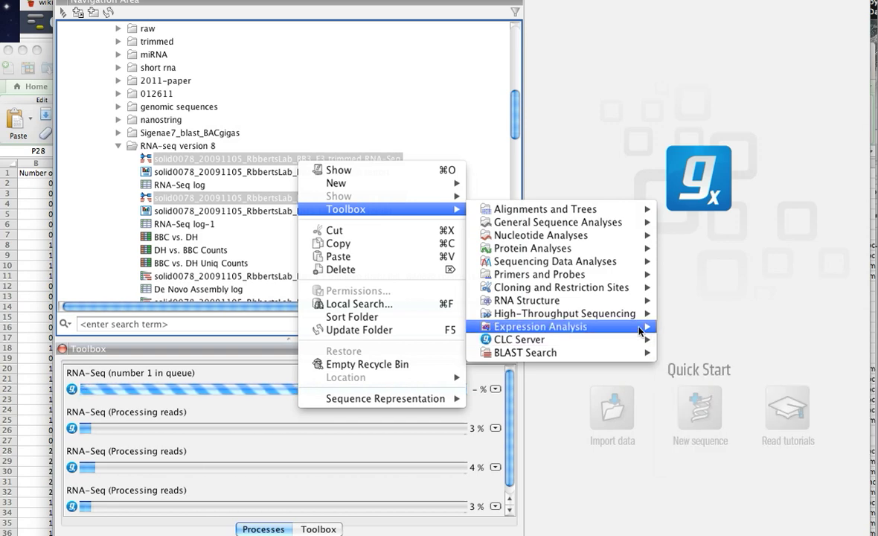
pyautogui.click(677, 327)
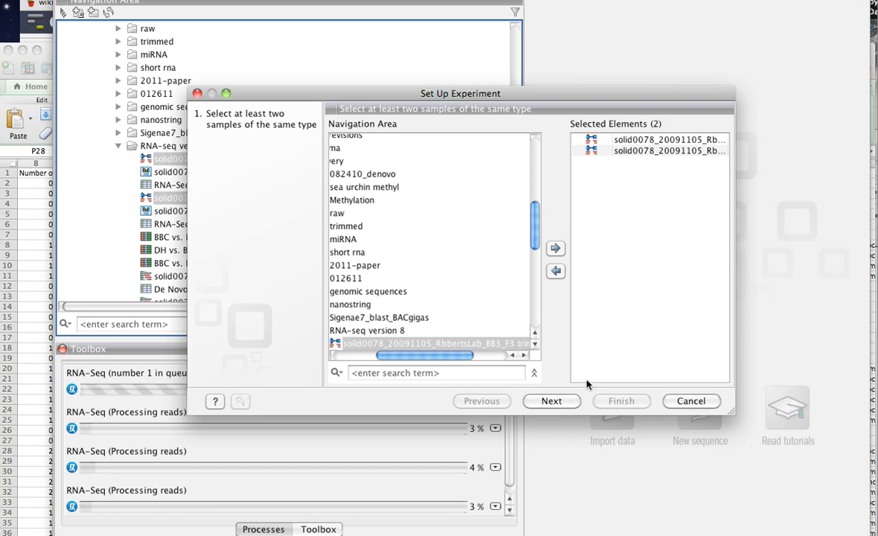
pyautogui.click(568, 403)
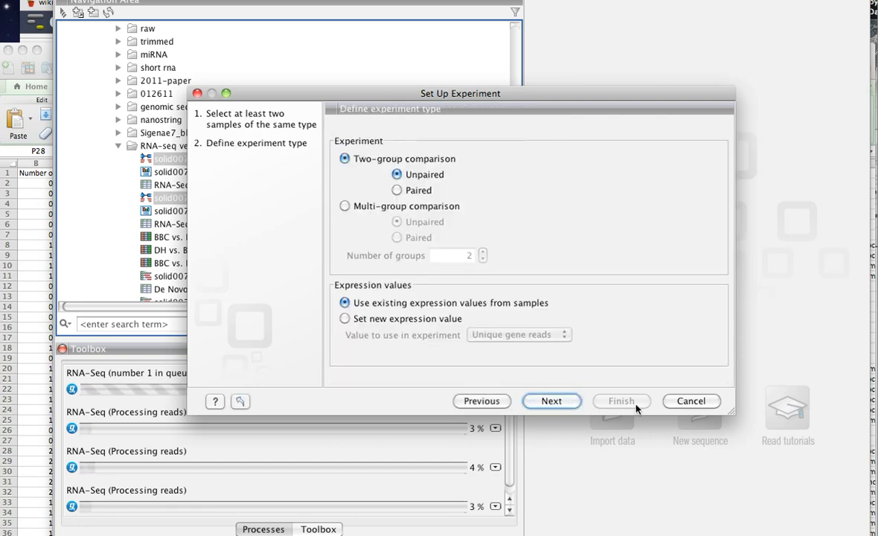
pyautogui.click(621, 401)
# Open the existing BBC vs. DH experiment, enlarge its table area and widen the Feature ID column to show the full identifiers
pyautogui.click(179, 224)
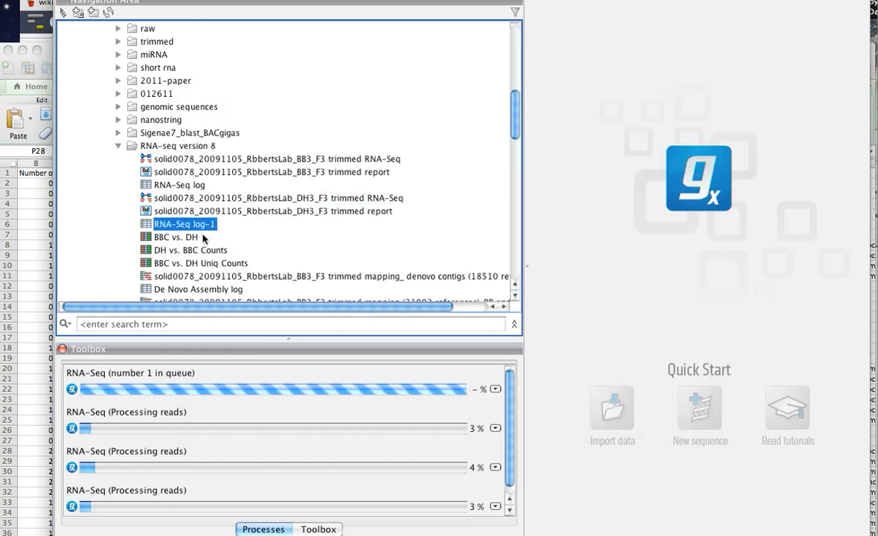
pyautogui.doubleClick(200, 238)
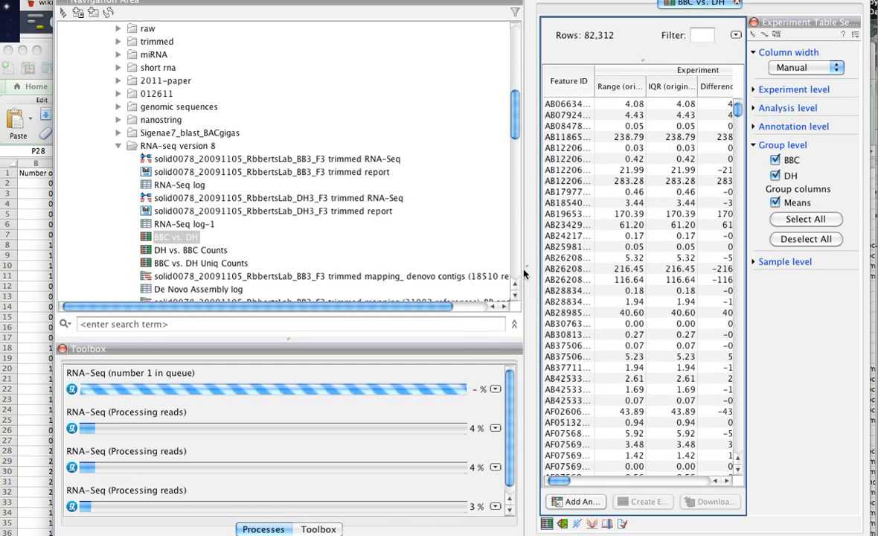
pyautogui.moveTo(524, 274); pyautogui.dragTo(179, 273)
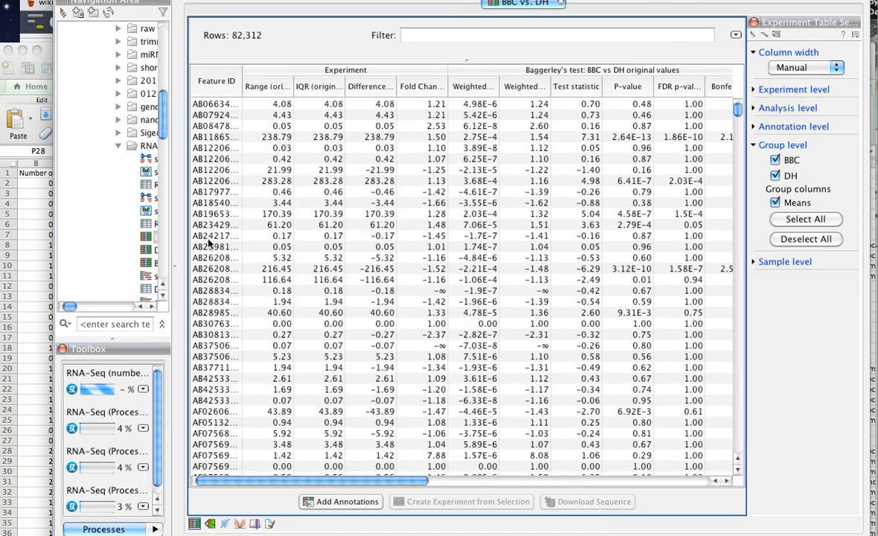
pyautogui.doubleClick(242, 70)
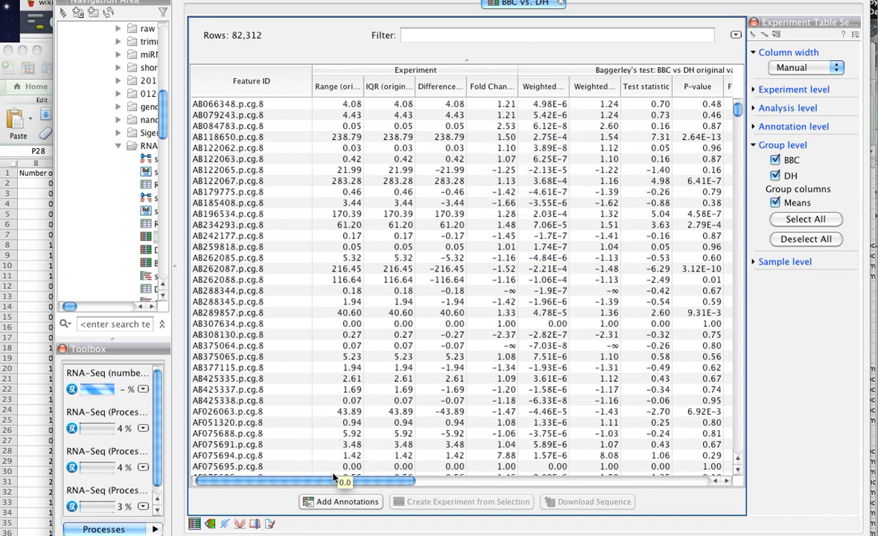
pyautogui.moveTo(328, 482)
pyautogui.mouseDown()
pyautogui.moveTo(642, 483)
pyautogui.moveTo(323, 477)
pyautogui.mouseUp()
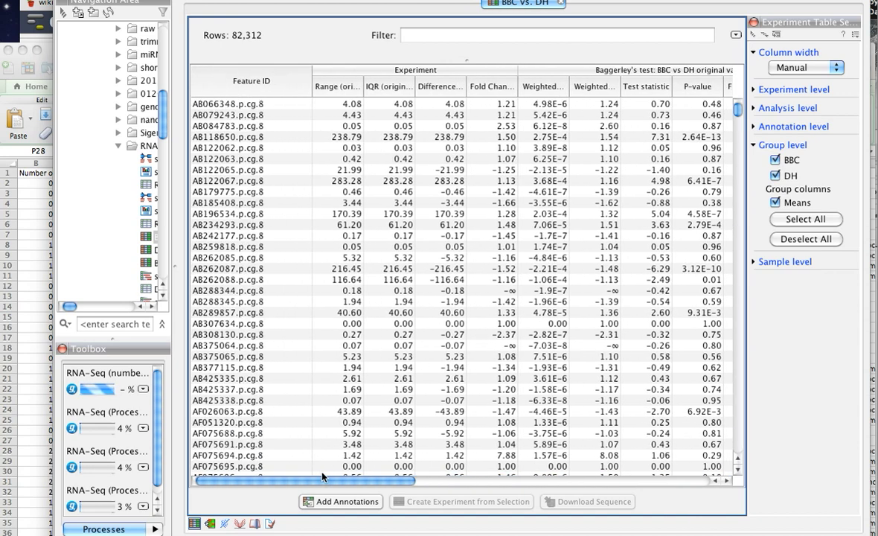